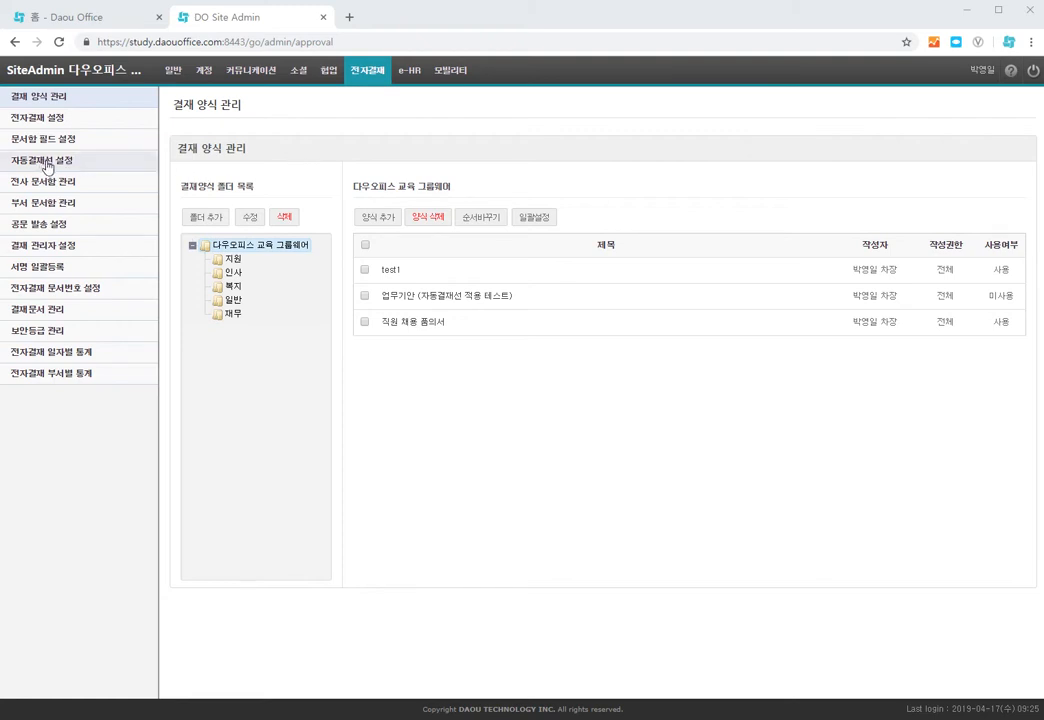
Start a new automatic approval line (자동결재선) and name it "선택/금액 자동결재선(신규)"
{"action": "left_click", "coordinate": [46, 163]}
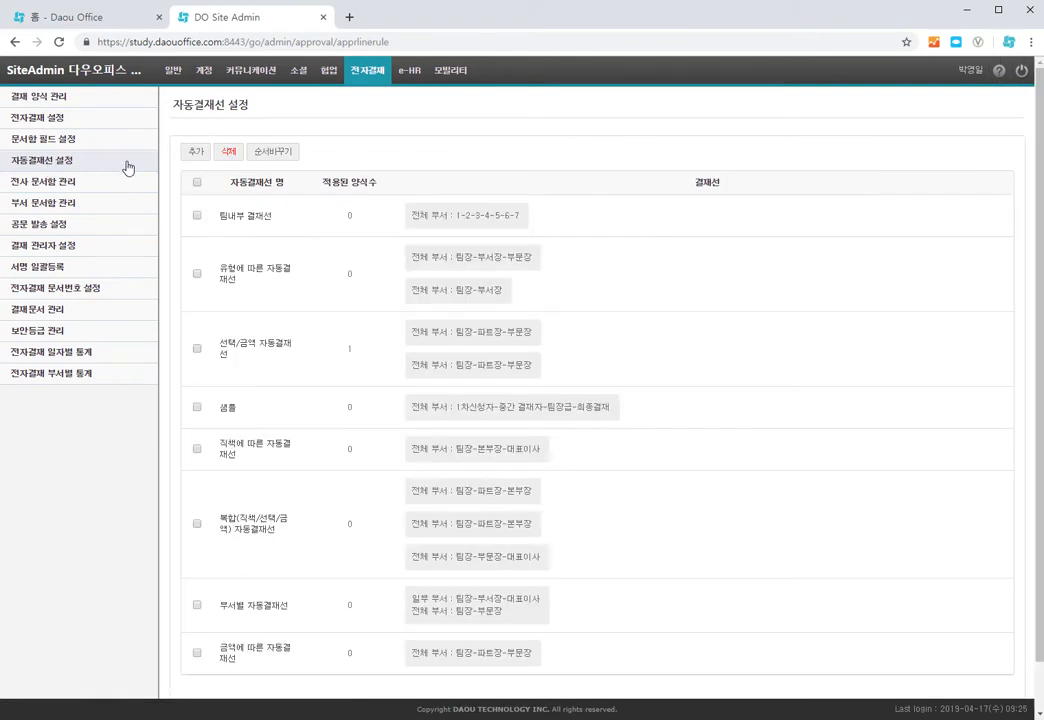
{"action": "left_click", "coordinate": [193, 155]}
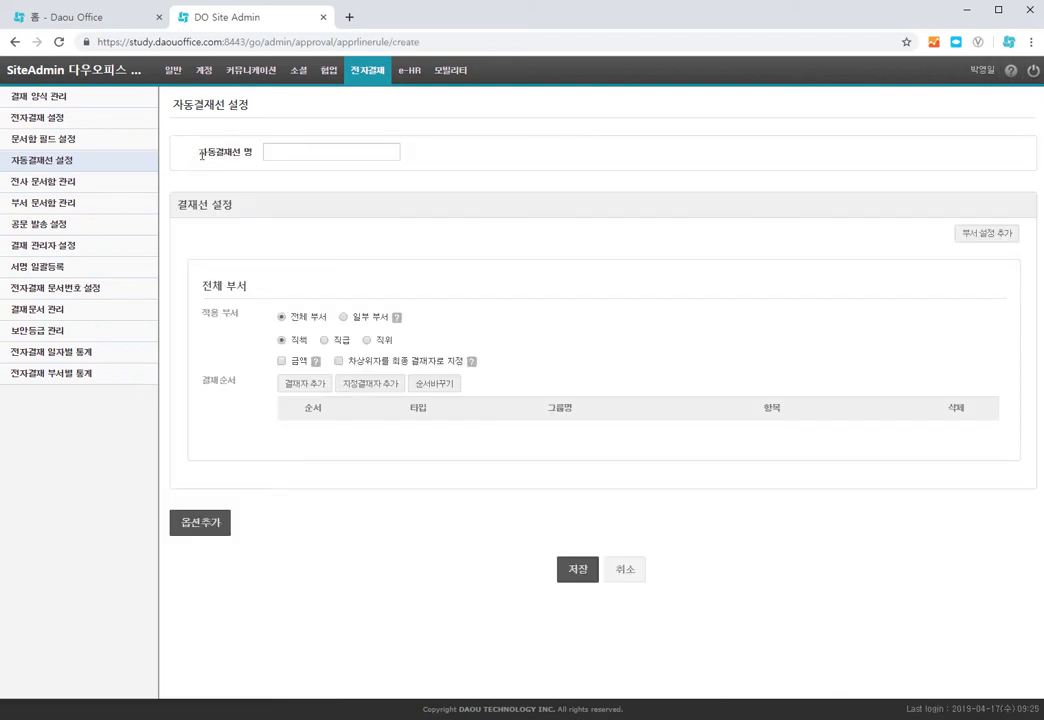
{"action": "left_click", "coordinate": [287, 149]}
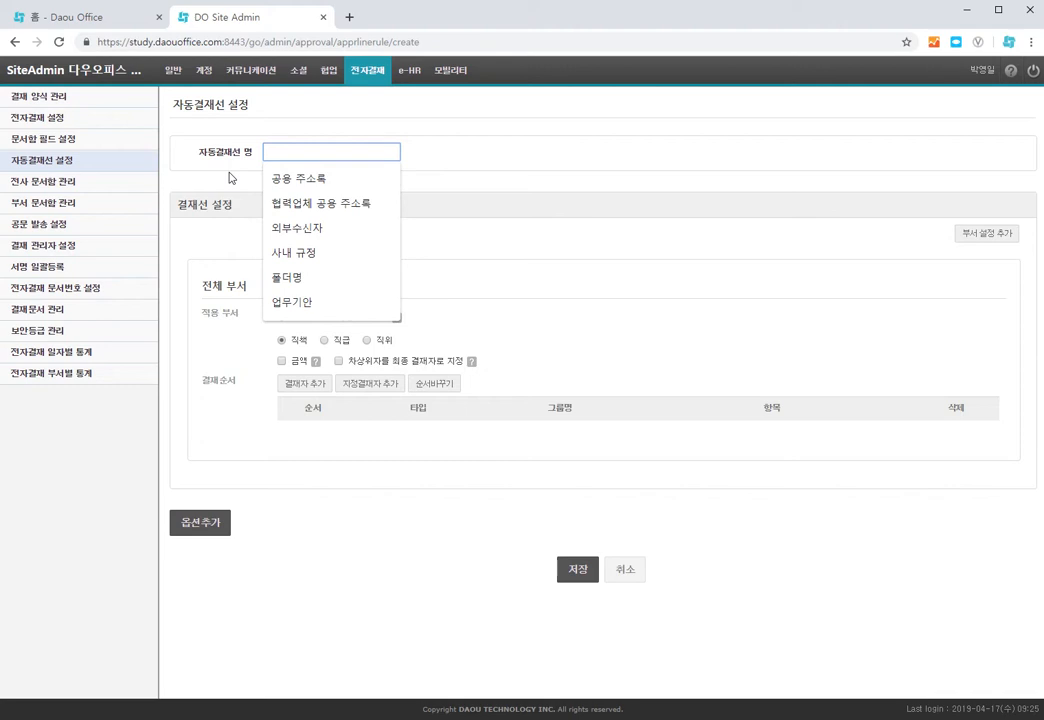
{"action": "type", "text": "선택"}
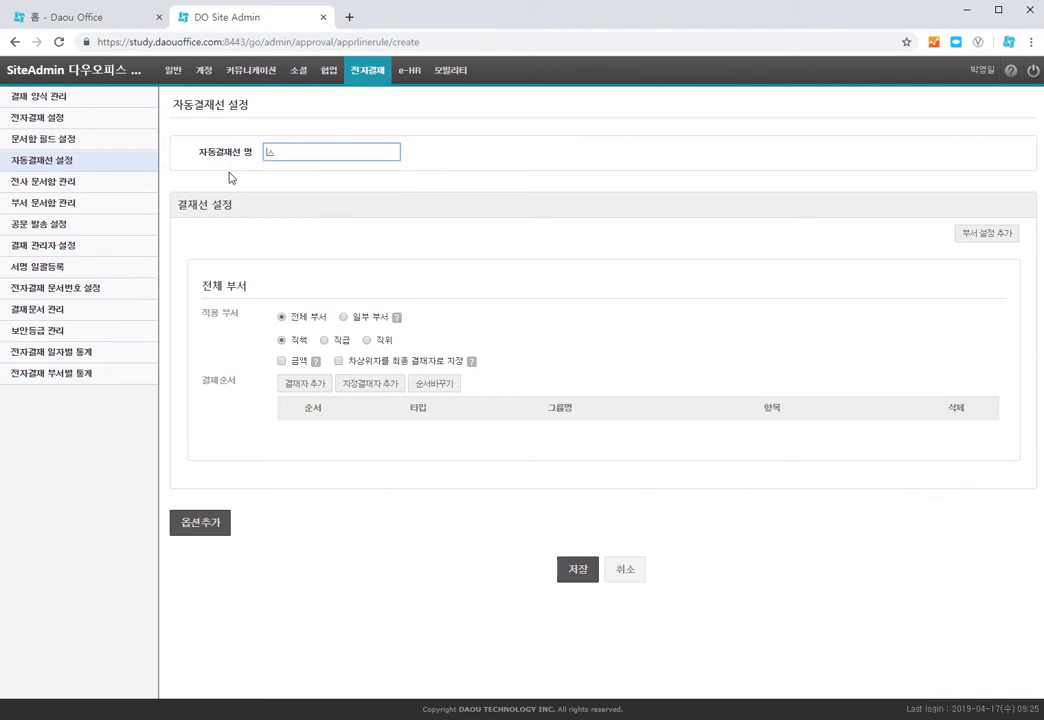
{"action": "type", "text": "/금액 자동결재선(신규)"}
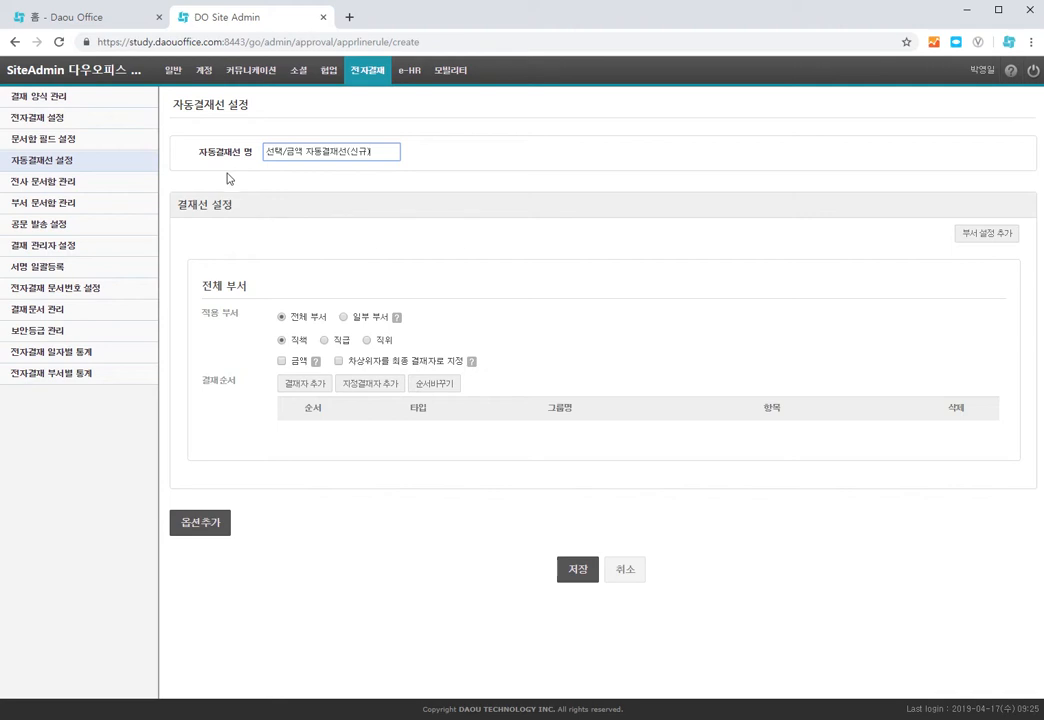
{"action": "left_click", "coordinate": [226, 178]}
Add one more option to the rule as a second approval line settings block
{"action": "left_click", "coordinate": [210, 527]}
{"action": "scroll", "coordinate": [133, 533], "scroll_direction": "down", "scroll_amount": 2}
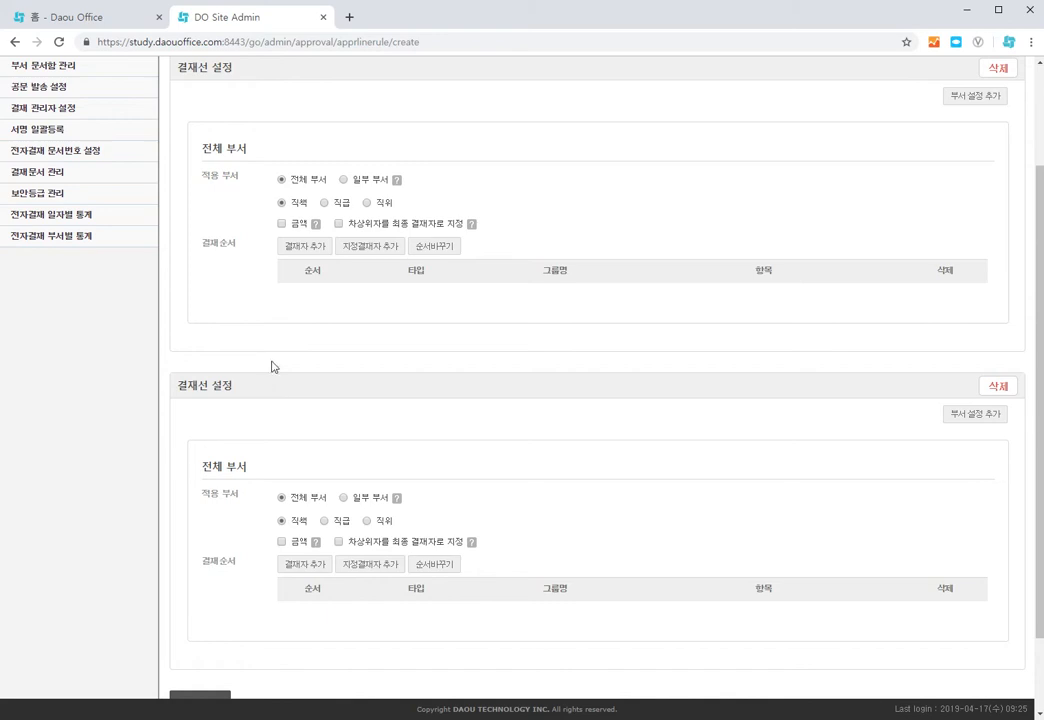
{"action": "scroll", "coordinate": [240, 330], "scroll_direction": "up", "scroll_amount": 1}
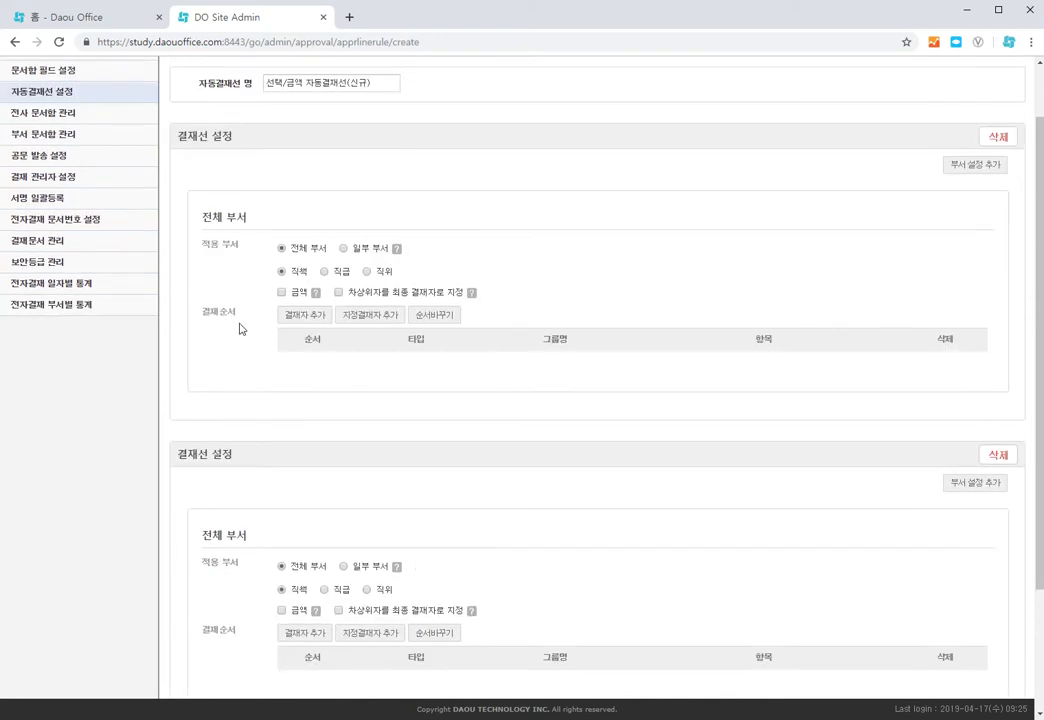
{"action": "left_click", "coordinate": [282, 293]}
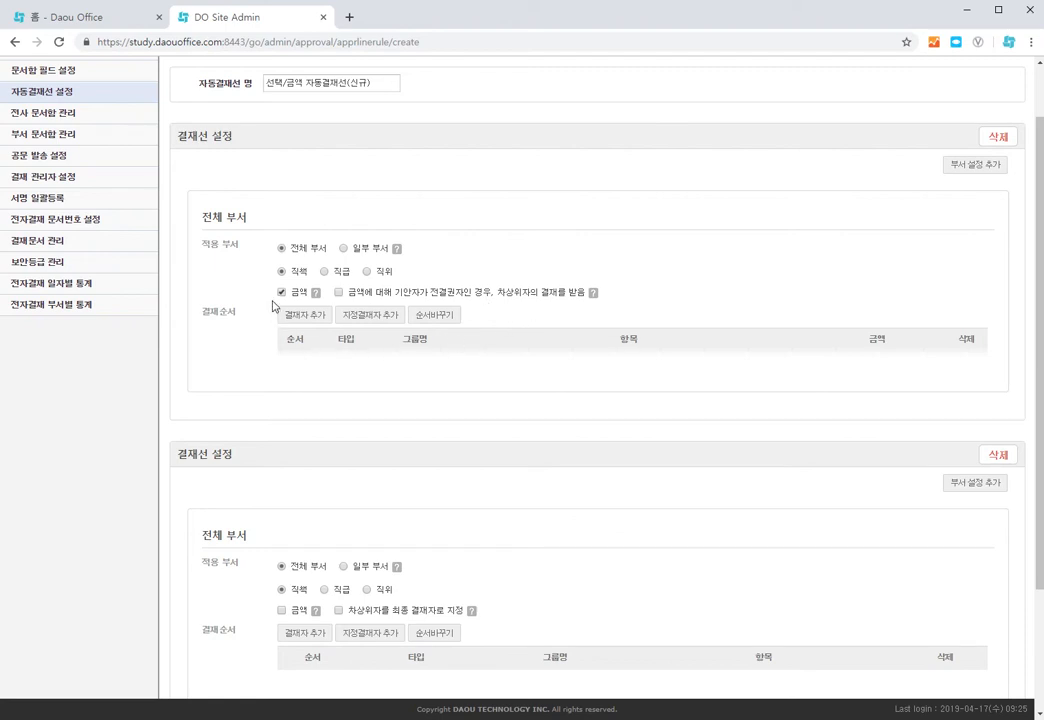
{"action": "left_click", "coordinate": [282, 293]}
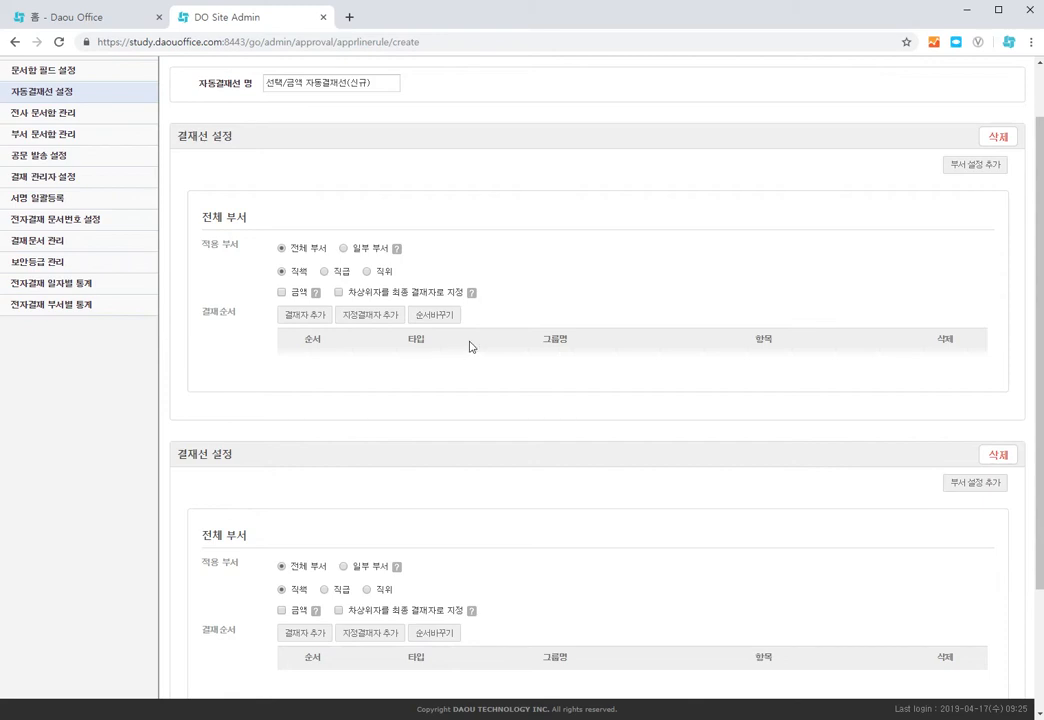
{"action": "mouse_move", "coordinate": [472, 302]}
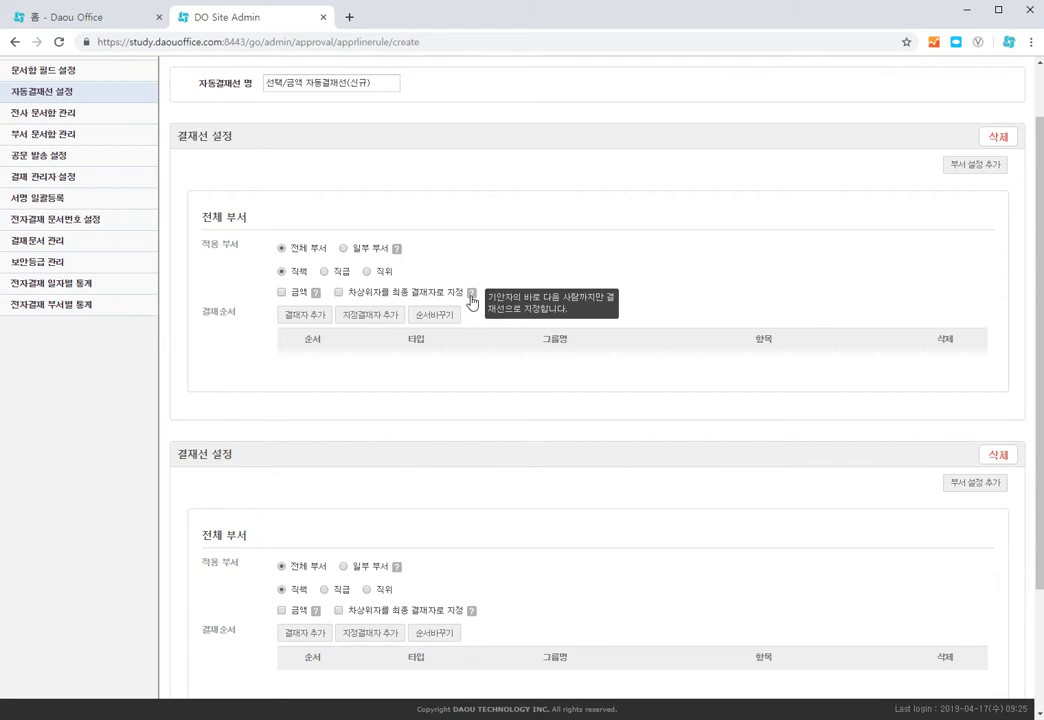
Enable the amount condition (금액) in the first approval line block and add three approver rows to its approval order
{"action": "left_click", "coordinate": [282, 293]}
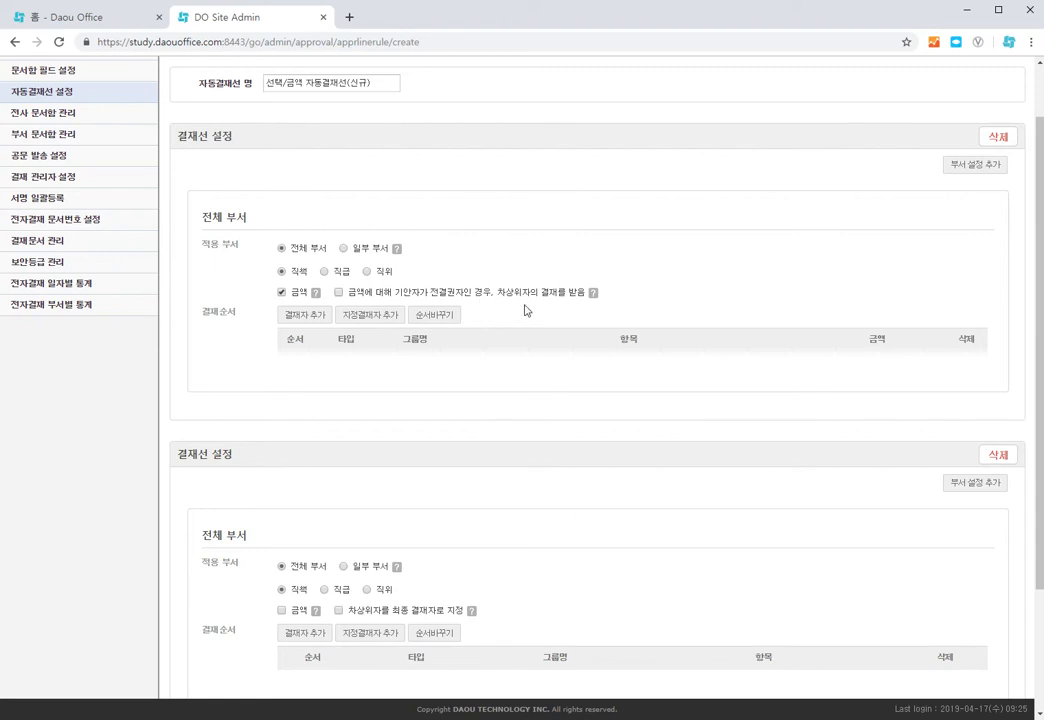
{"action": "mouse_move", "coordinate": [593, 293]}
{"action": "left_click", "coordinate": [297, 318]}
{"action": "left_click", "coordinate": [297, 318]}
{"action": "left_click", "coordinate": [297, 318]}
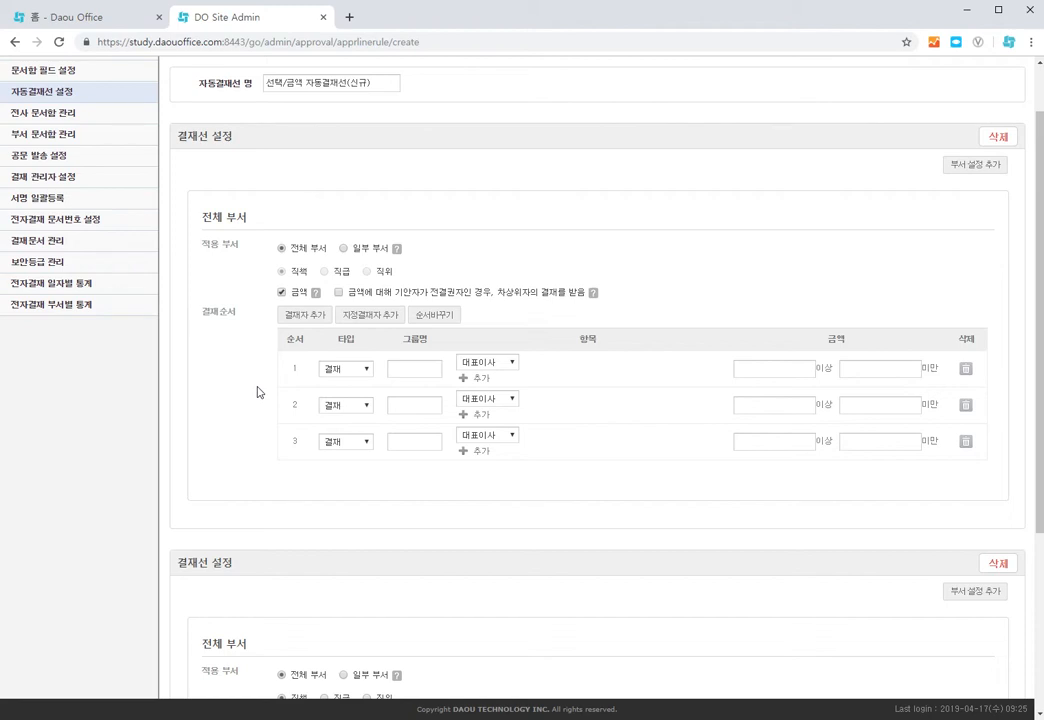
Name the first approver row's group 팀장 and add the 팀장 position as its item
{"action": "left_click", "coordinate": [421, 367]}
{"action": "left_click", "coordinate": [421, 367]}
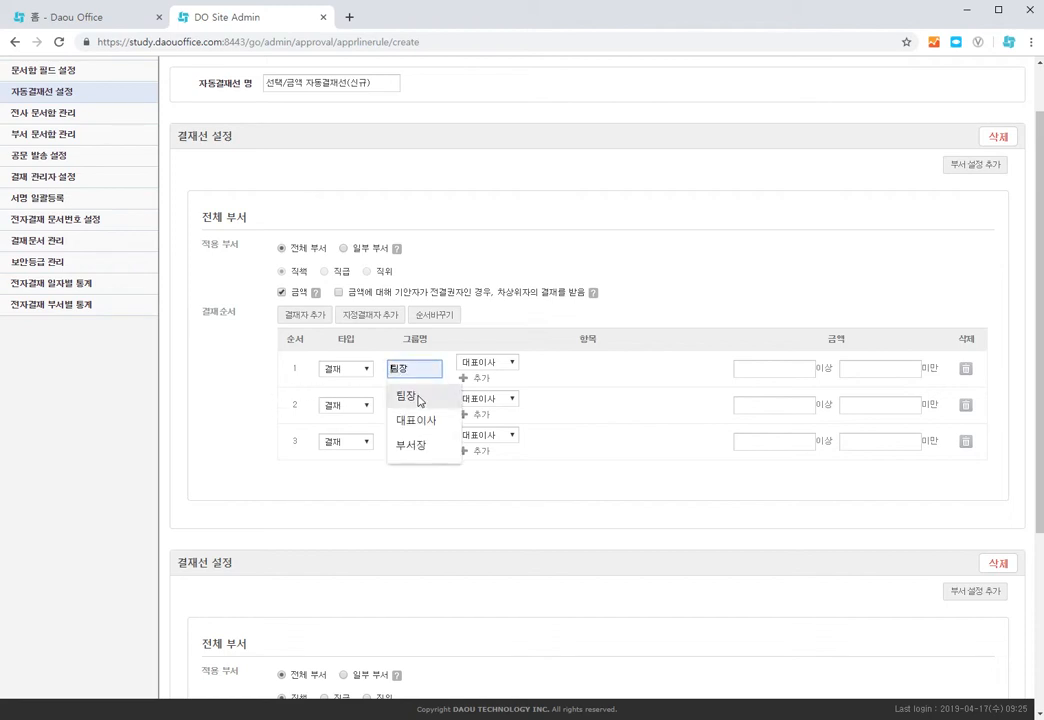
{"action": "left_click", "coordinate": [410, 396]}
{"action": "left_click", "coordinate": [498, 363]}
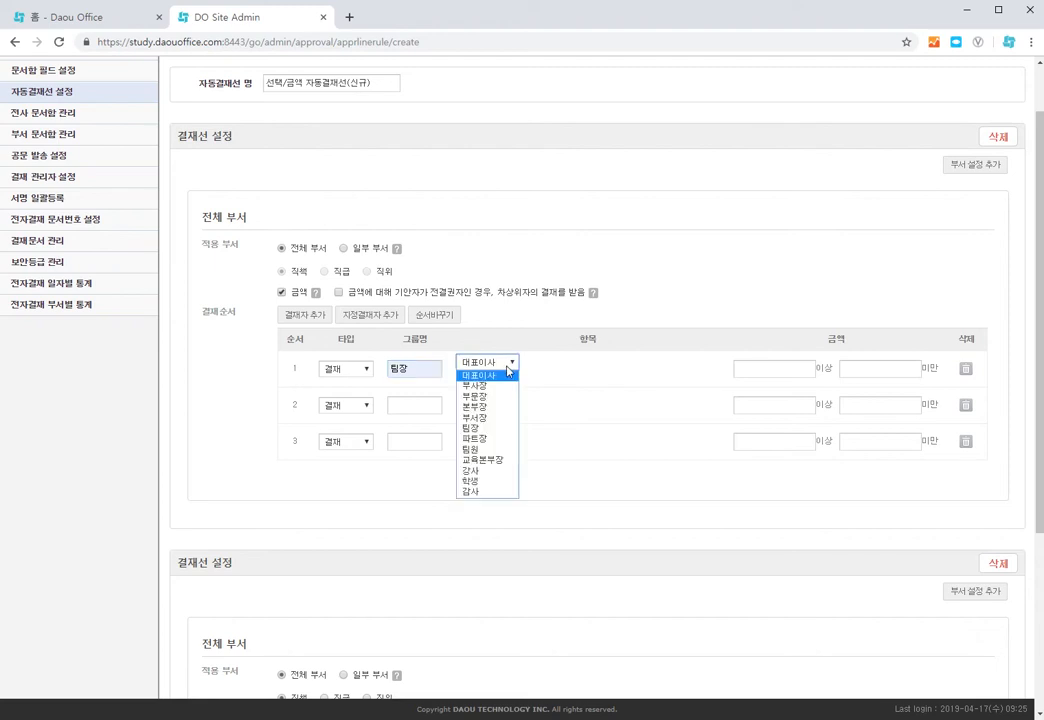
{"action": "left_click", "coordinate": [474, 428]}
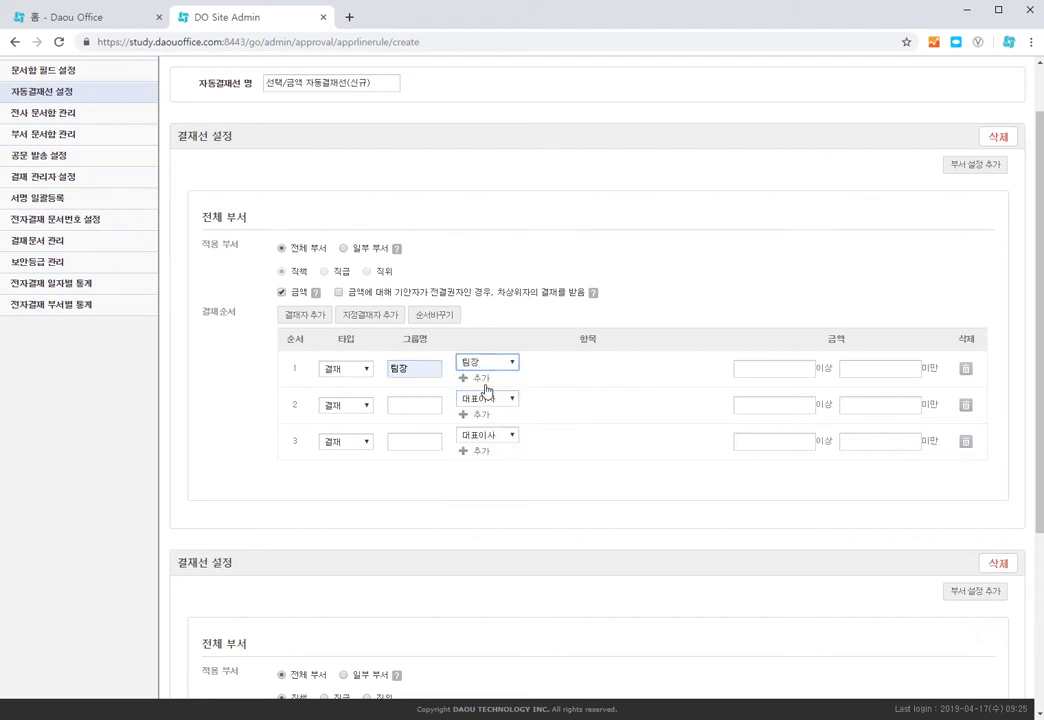
{"action": "left_click", "coordinate": [481, 380]}
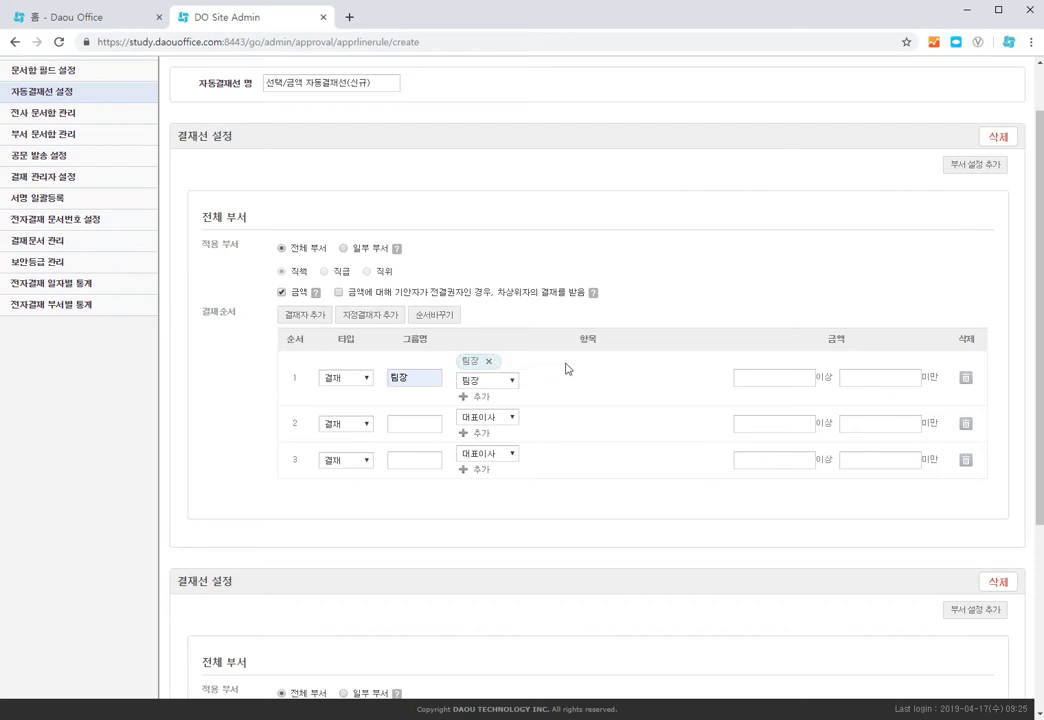
{"action": "left_click", "coordinate": [512, 381]}
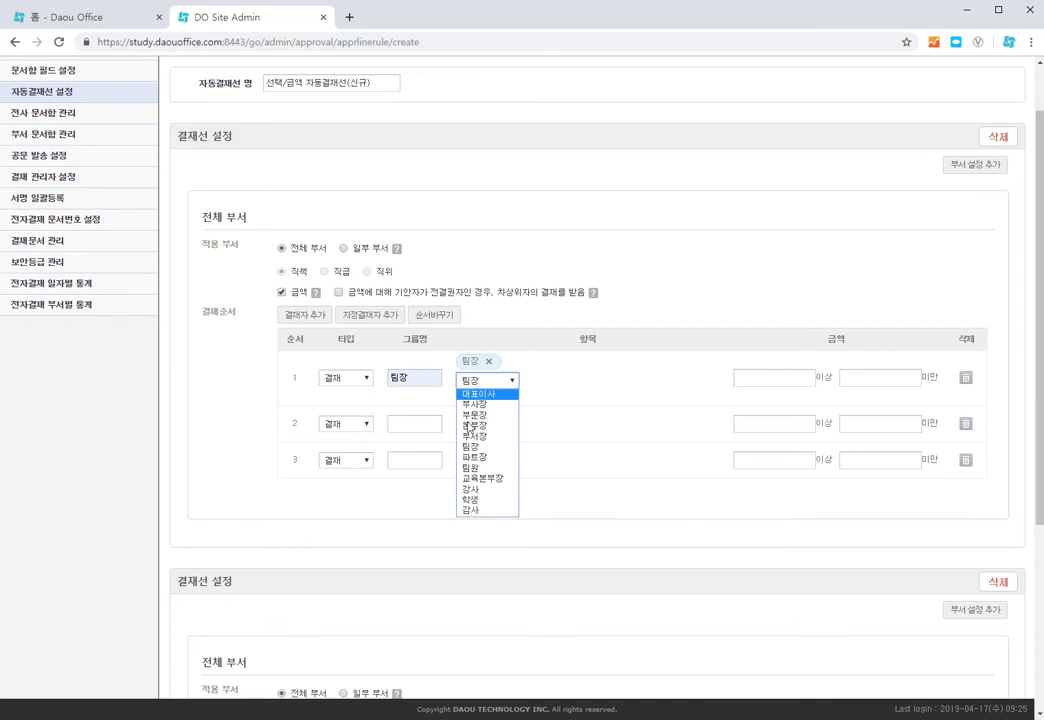
{"action": "left_click", "coordinate": [539, 388]}
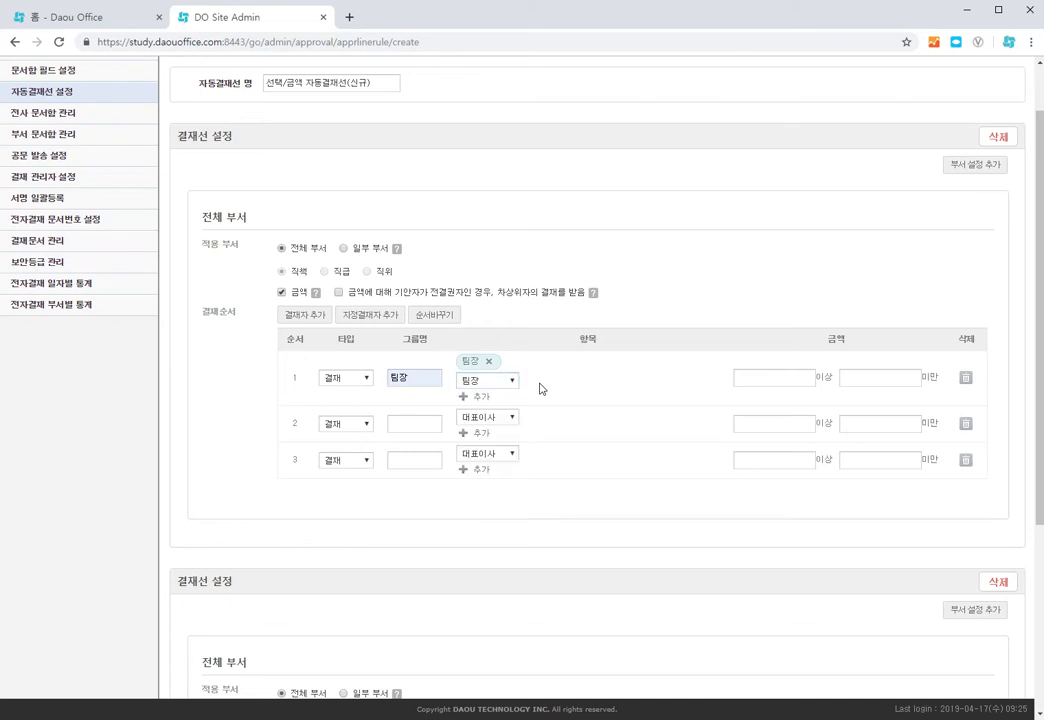
Name the second approver row's group 파트장 and add the 파트장 position as its item
{"action": "left_click", "coordinate": [409, 426]}
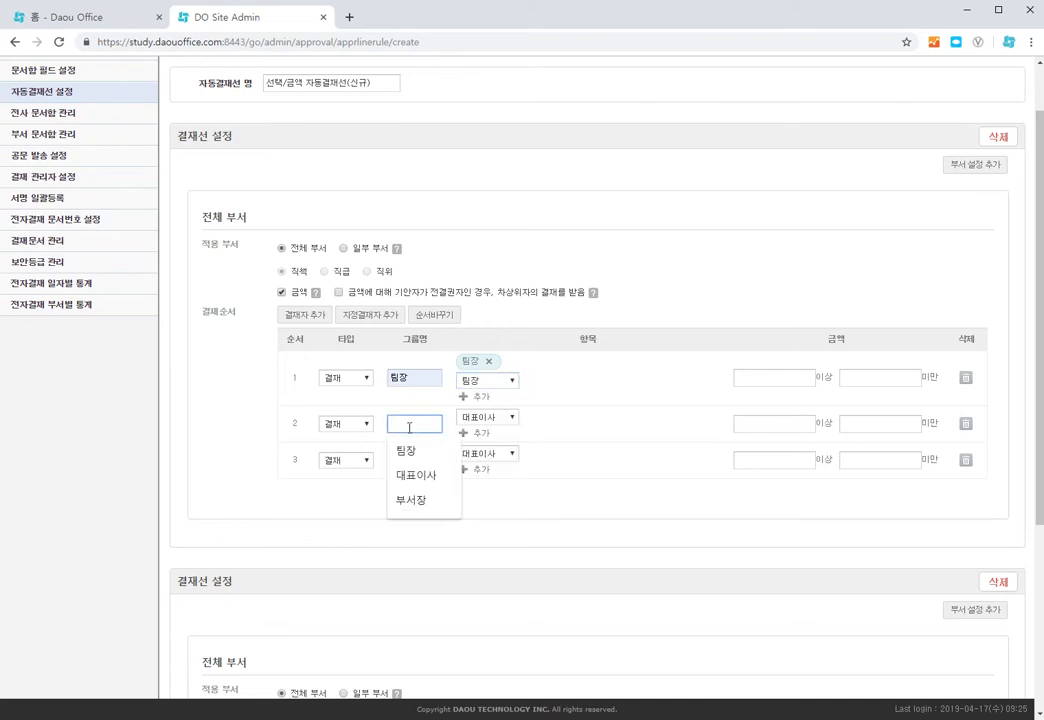
{"action": "type", "text": "파트장"}
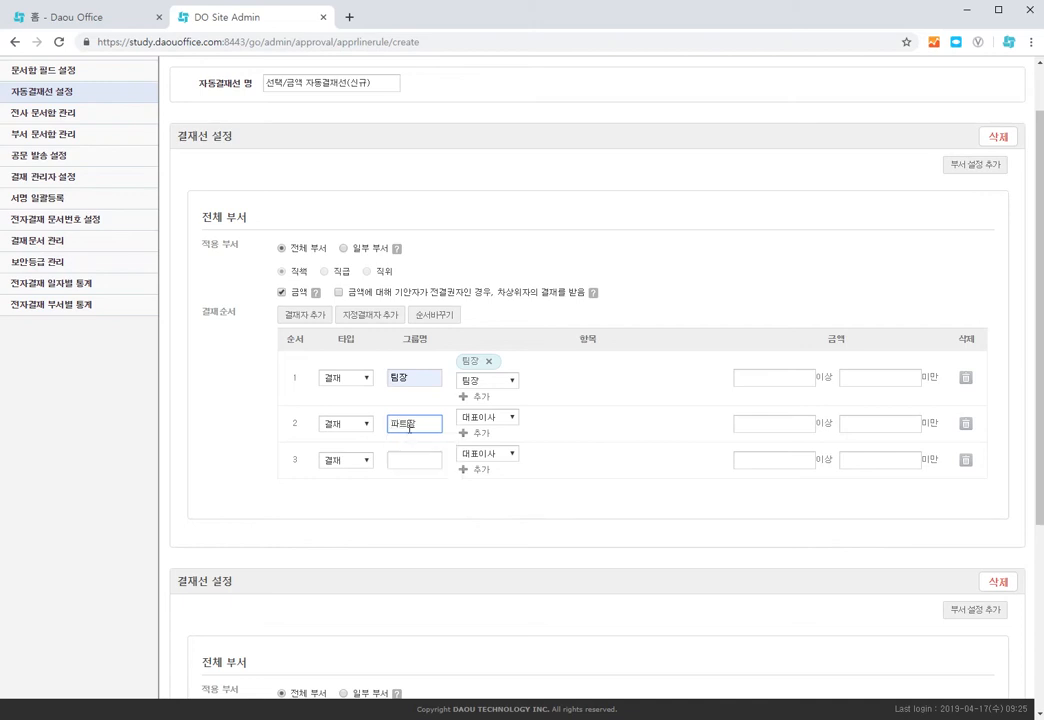
{"action": "left_click", "coordinate": [512, 417]}
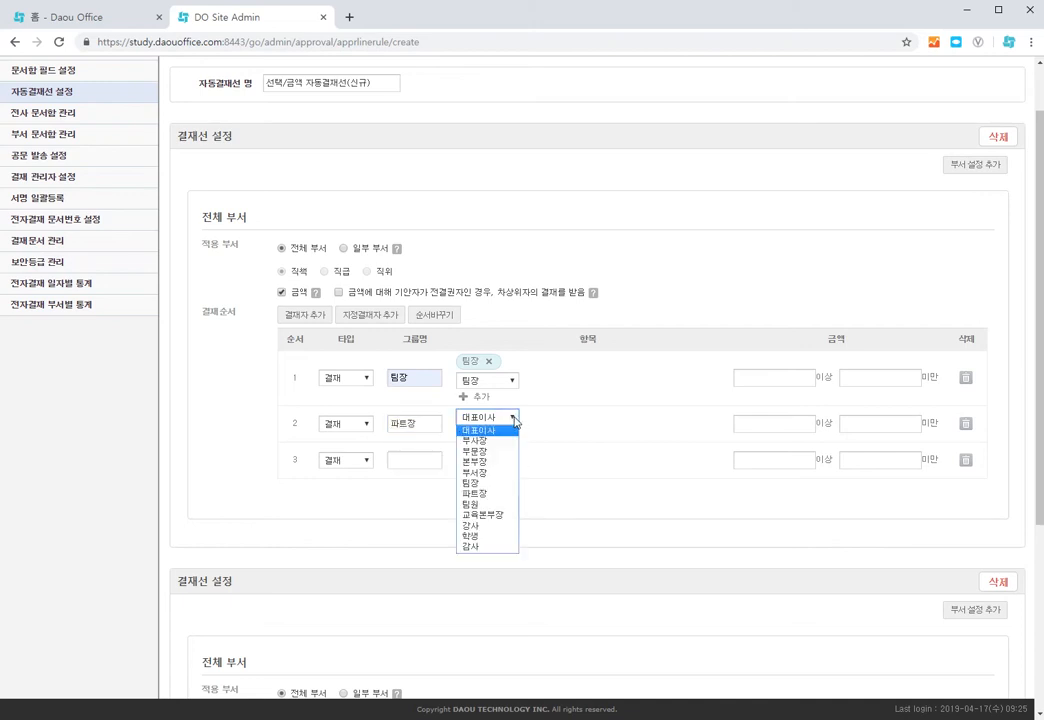
{"action": "left_click", "coordinate": [501, 494]}
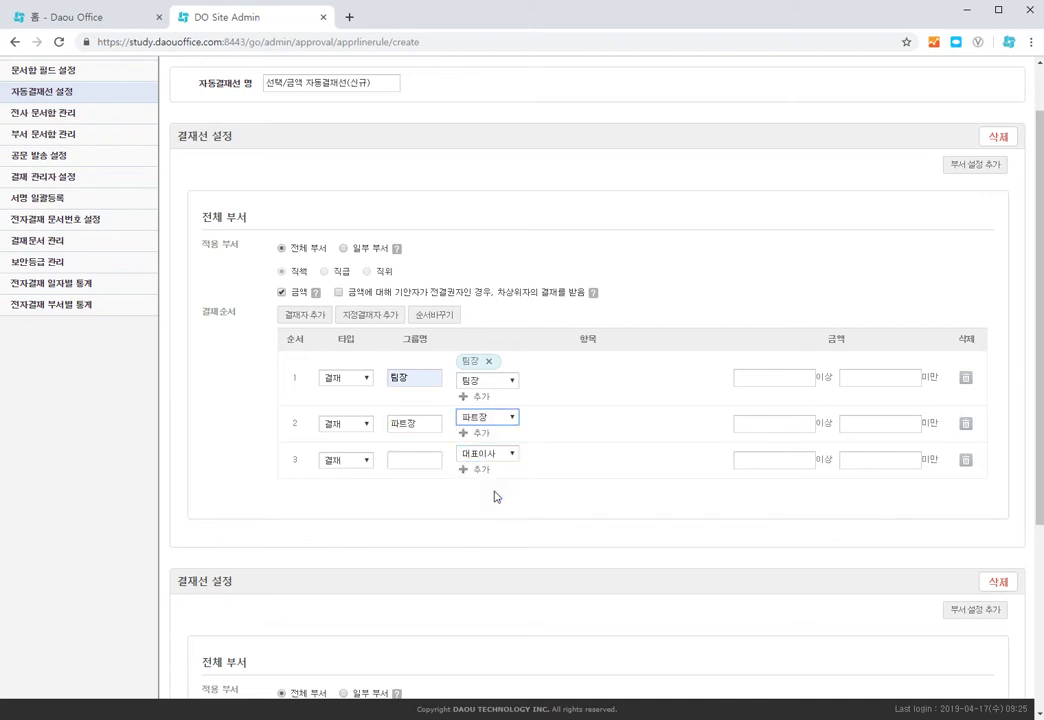
{"action": "left_click", "coordinate": [489, 436]}
Name the third approver row's group 부문장 and add the 부문장 position as its item
{"action": "left_click", "coordinate": [431, 478]}
{"action": "type", "text": "부문"}
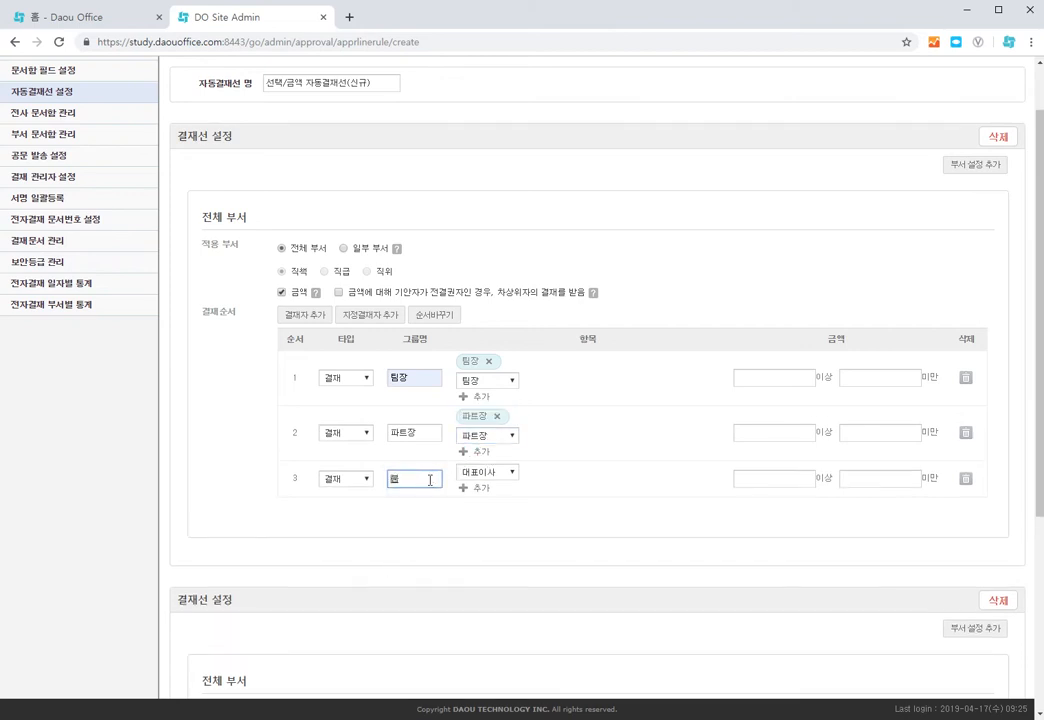
{"action": "type", "text": "장"}
{"action": "left_click", "coordinate": [490, 473]}
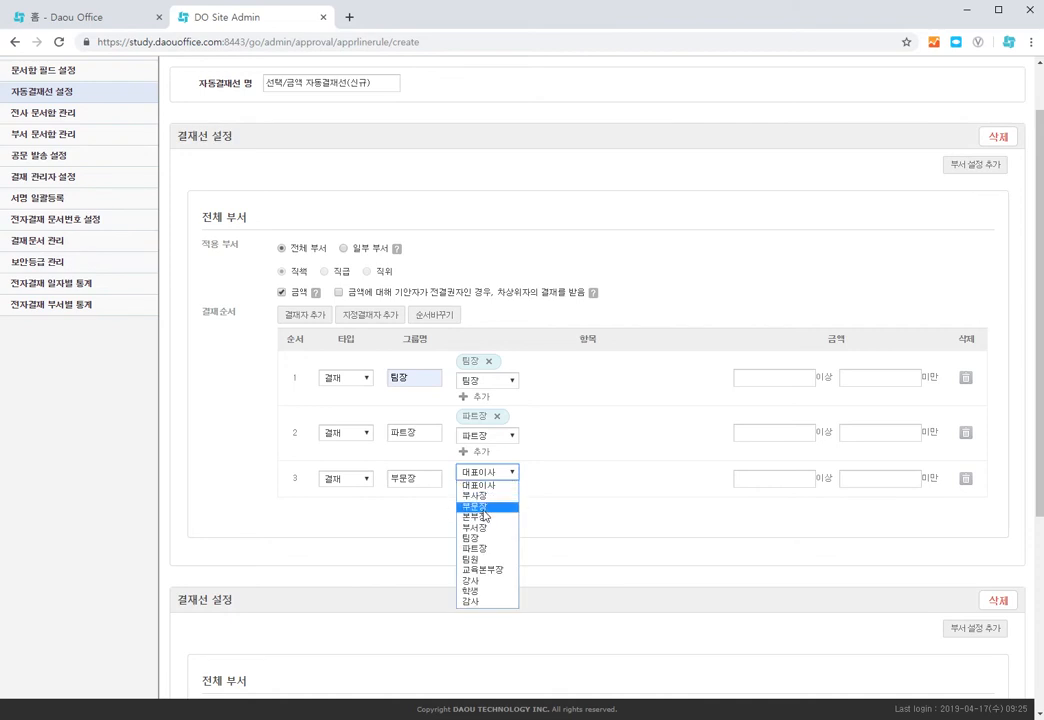
{"action": "left_click", "coordinate": [478, 506]}
{"action": "left_click", "coordinate": [482, 491]}
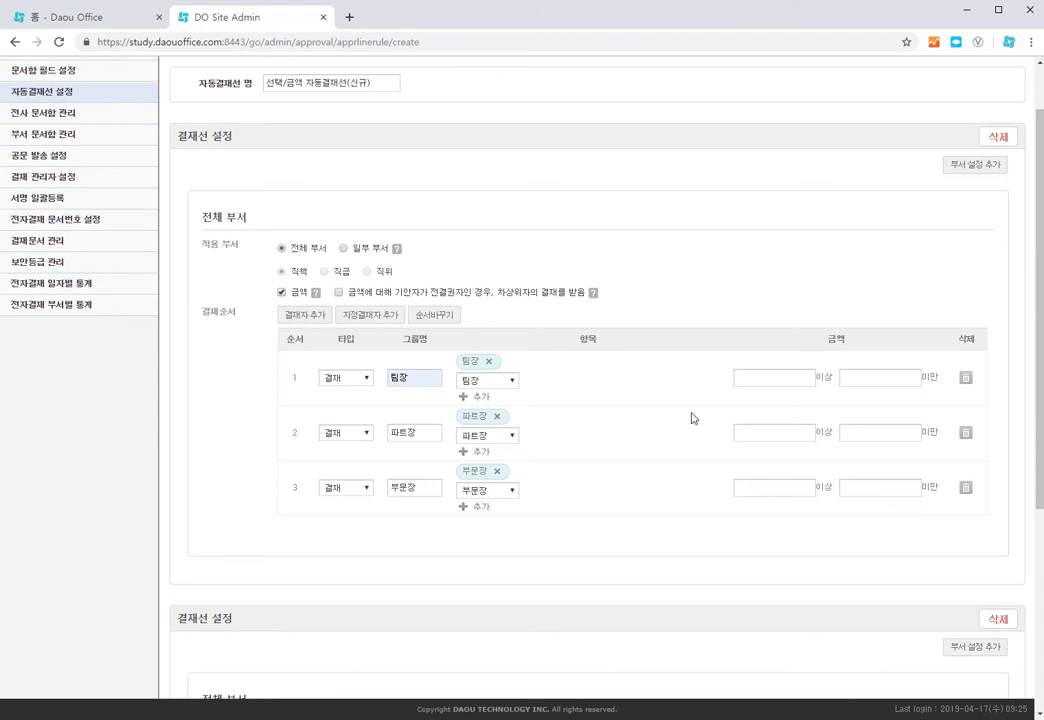
Set the 팀장 row's amount range from 0 to under 9,999,999,999
{"action": "left_click", "coordinate": [811, 379]}
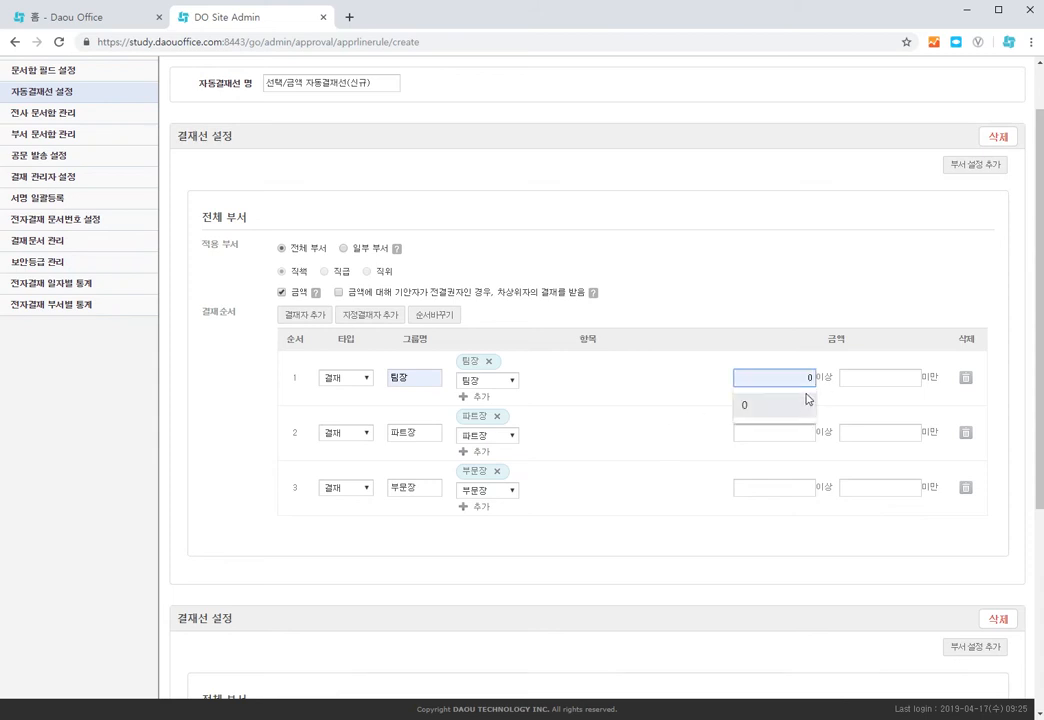
{"action": "left_click", "coordinate": [803, 402]}
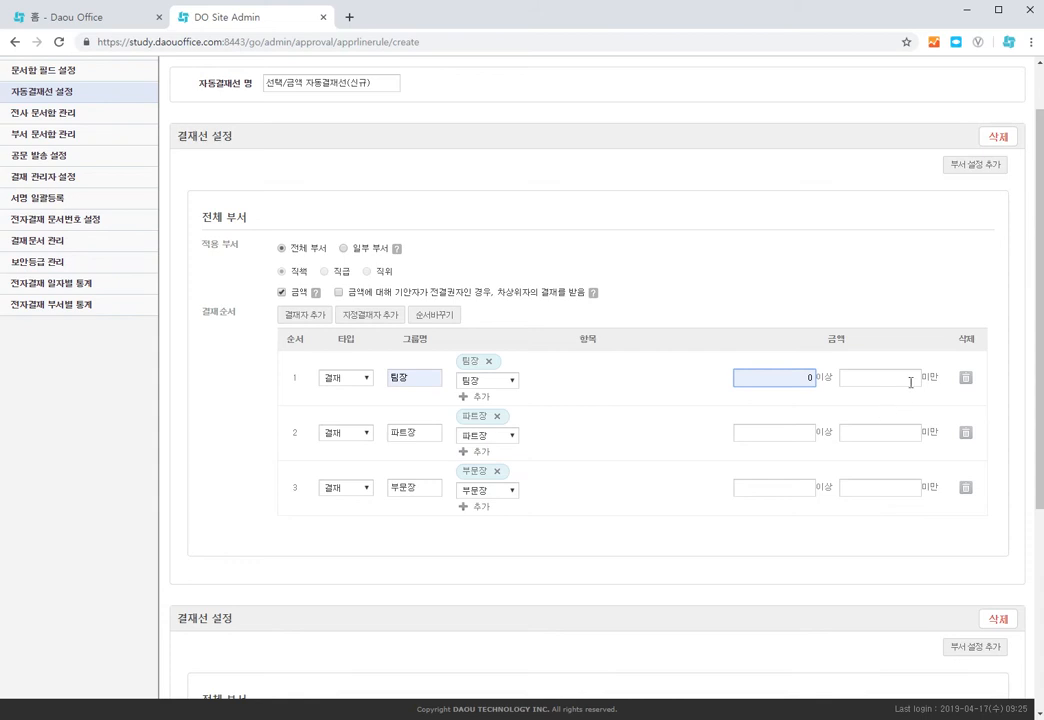
{"action": "left_click", "coordinate": [849, 378]}
{"action": "left_click", "coordinate": [885, 408]}
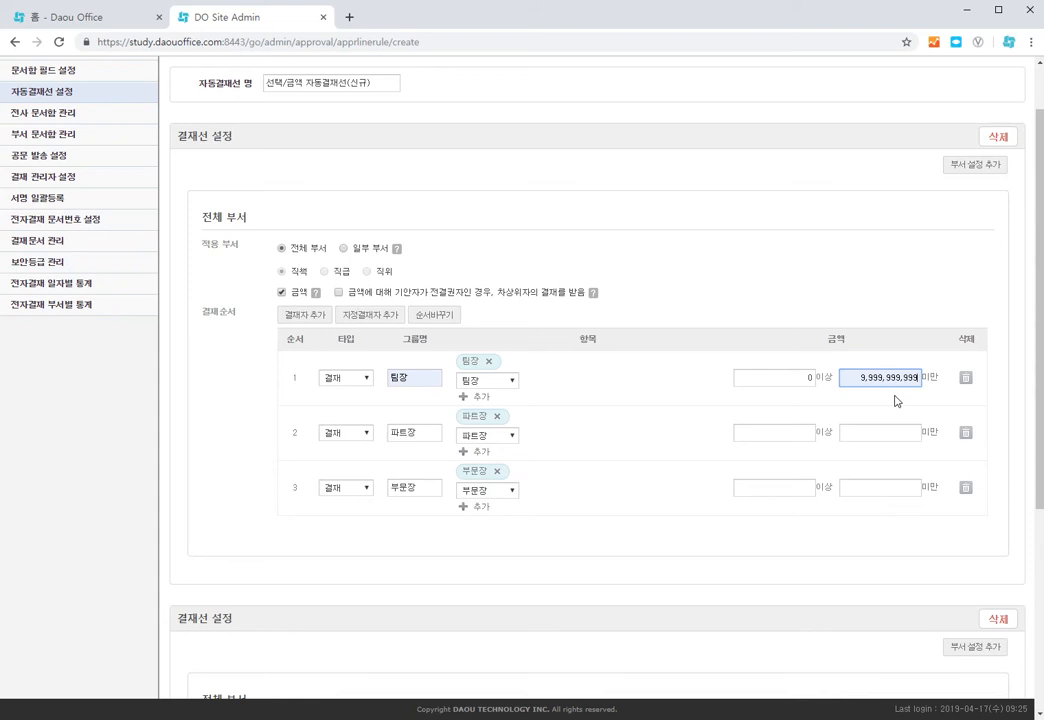
Set the 파트장 row's amount range from 100,000 to under 9,999,999,999
{"action": "left_click", "coordinate": [797, 432]}
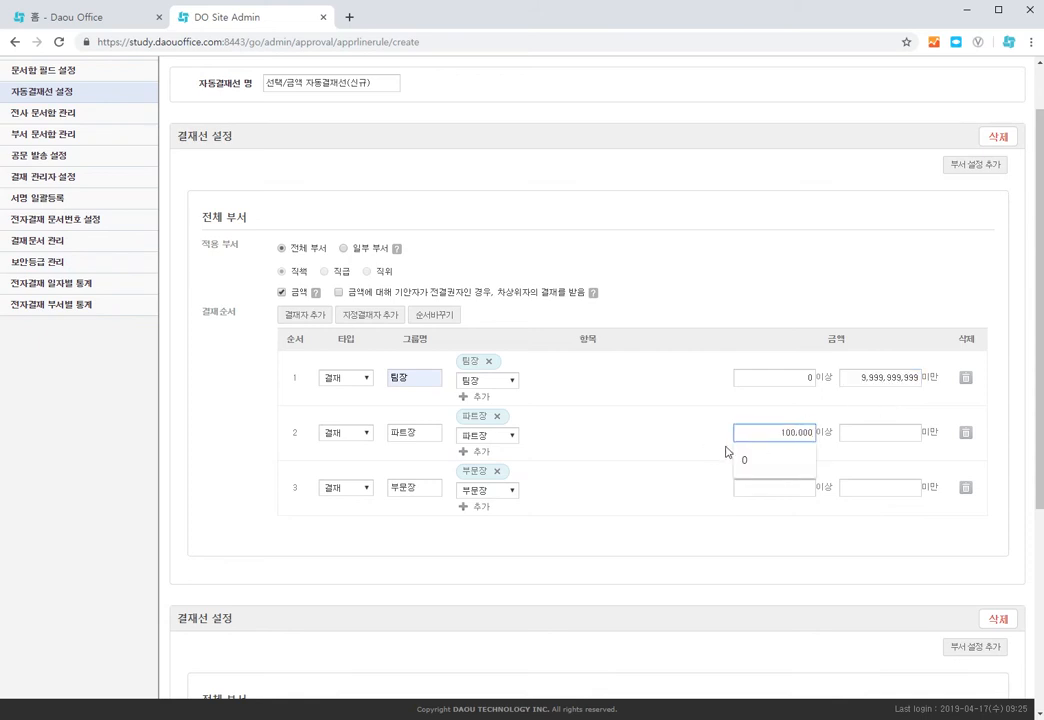
{"action": "left_click", "coordinate": [865, 433]}
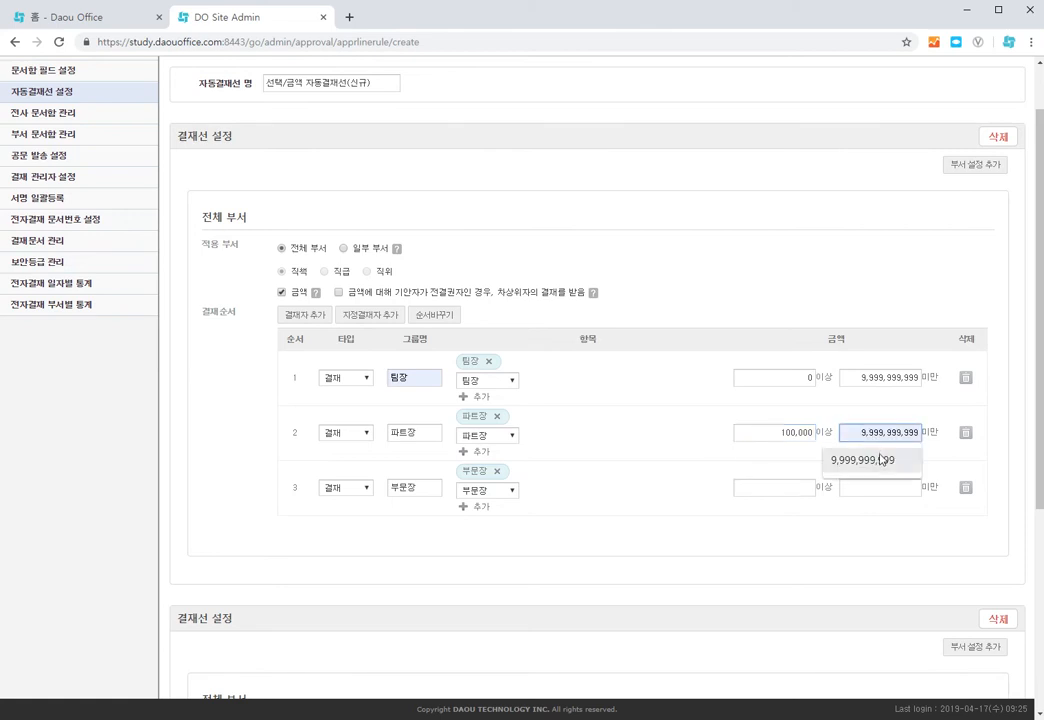
{"action": "left_click", "coordinate": [878, 459]}
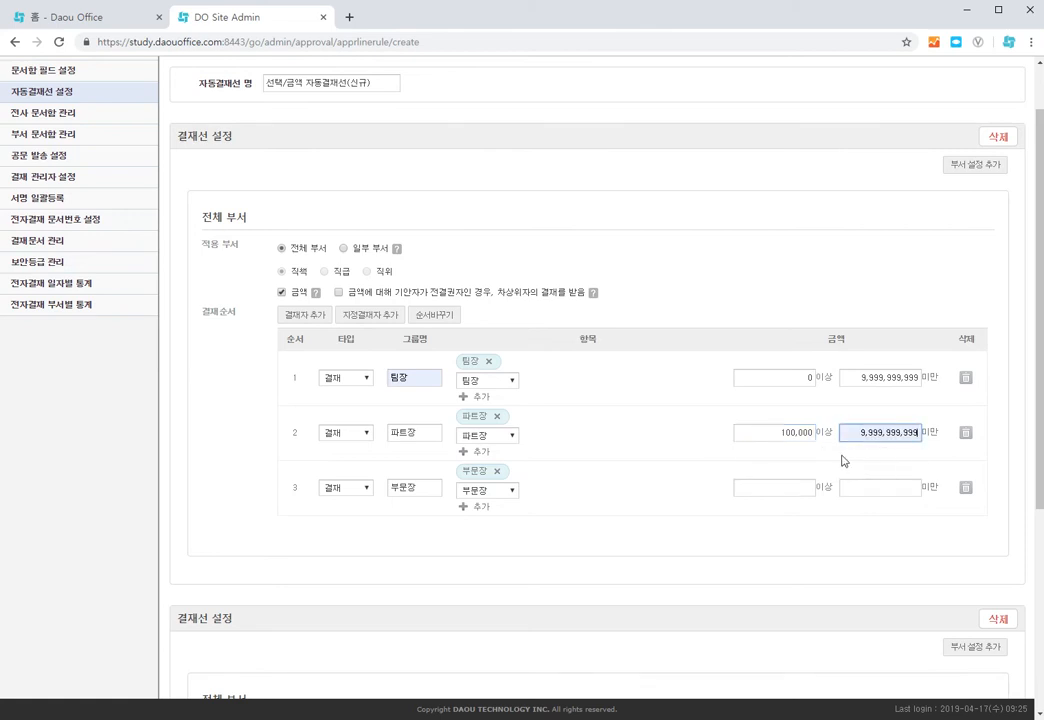
Set the 부문장 row's amount range from 500,000 to under 9,999,999,999
{"action": "left_click", "coordinate": [799, 486]}
{"action": "left_click", "coordinate": [799, 486]}
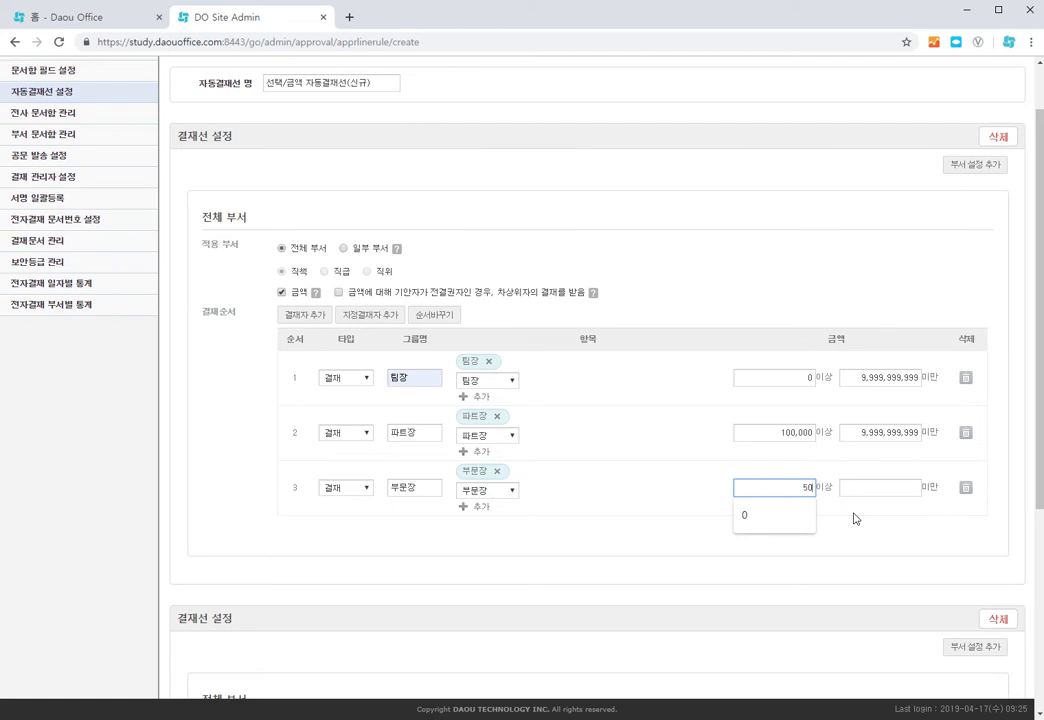
{"action": "type", "text": "500,000"}
{"action": "left_click", "coordinate": [878, 487]}
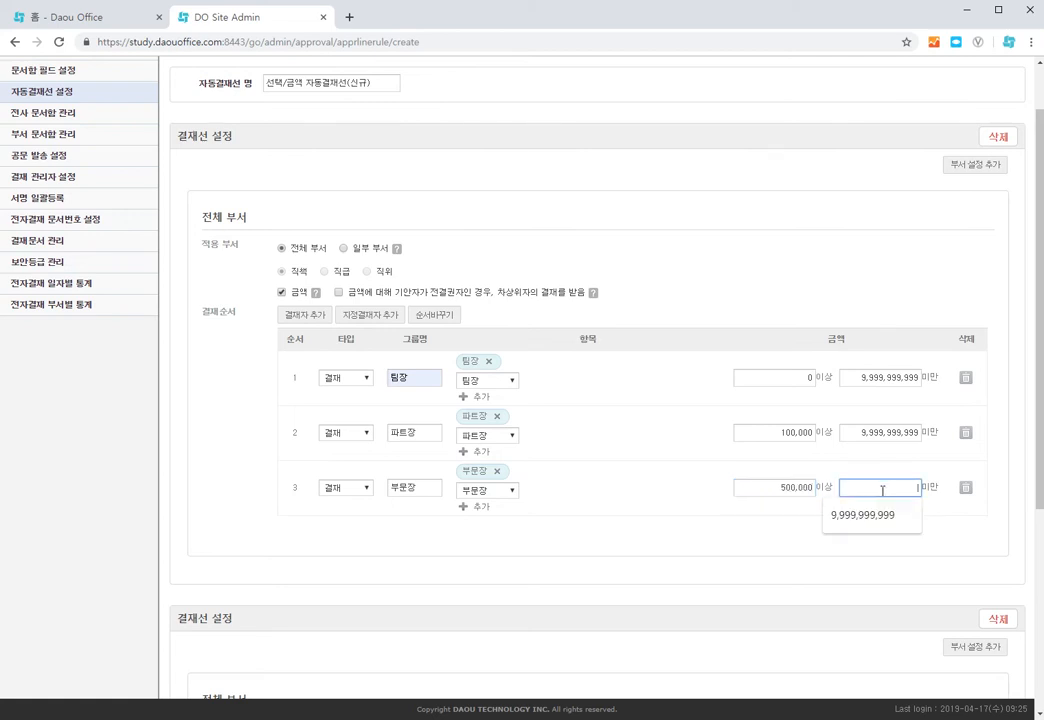
{"action": "left_click", "coordinate": [880, 515]}
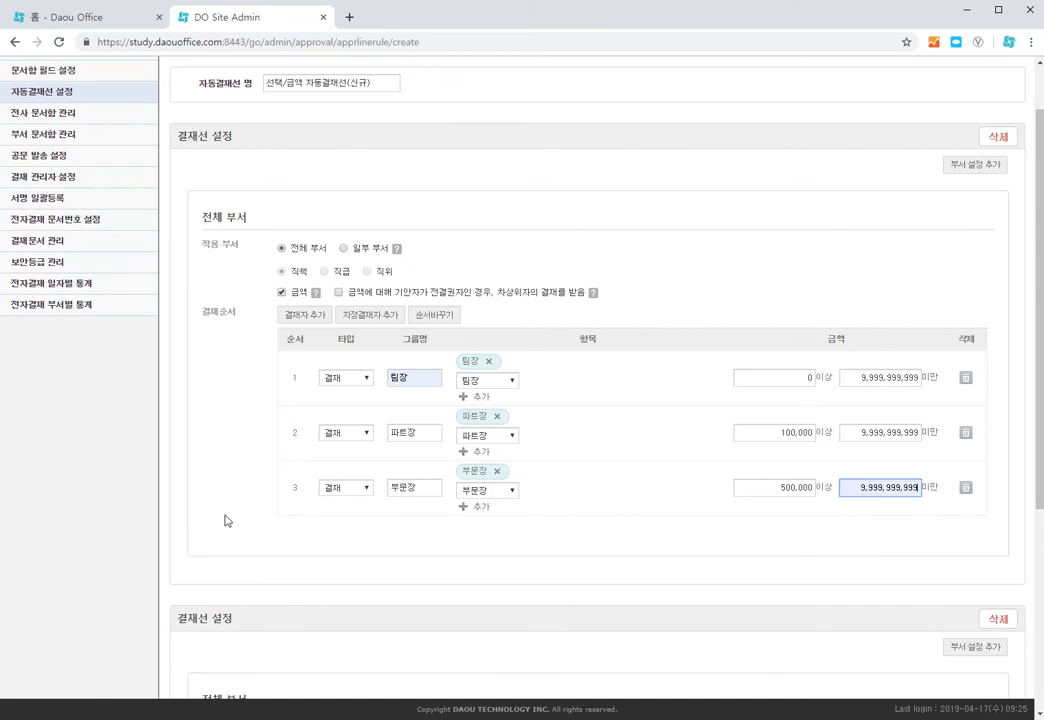
{"action": "scroll", "coordinate": [184, 516], "scroll_direction": "down", "scroll_amount": 3}
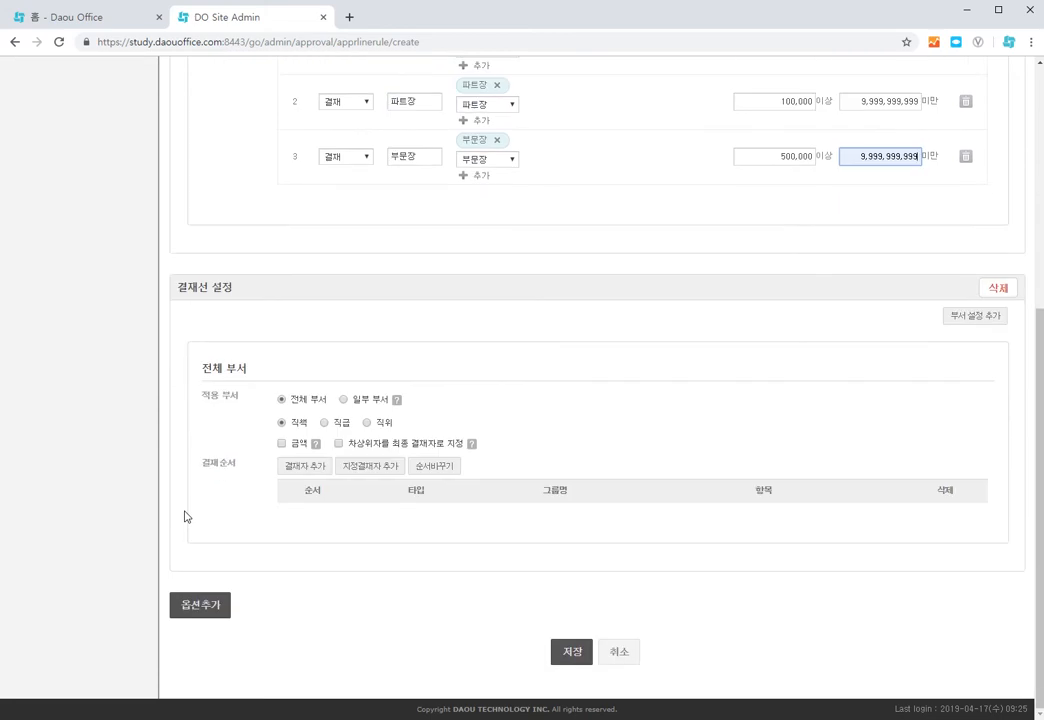
Enable the amount (금액) condition in the second approval line section and add three approver rows to it
{"action": "left_click", "coordinate": [281, 443]}
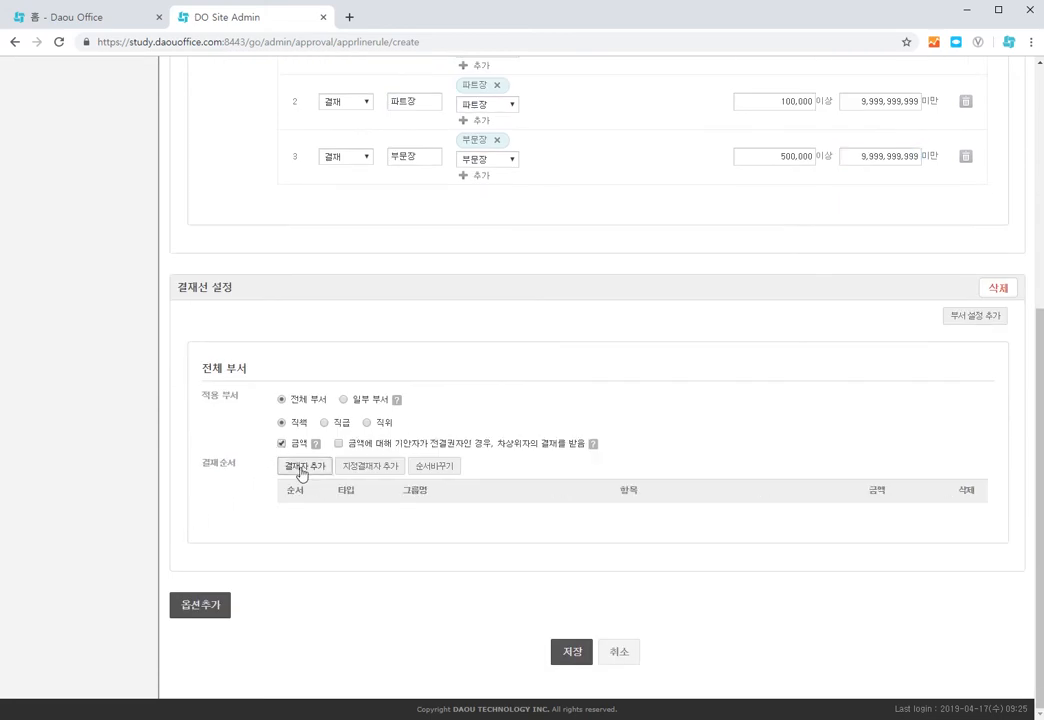
{"action": "left_click", "coordinate": [301, 468]}
{"action": "left_click", "coordinate": [301, 468]}
{"action": "left_click", "coordinate": [301, 468]}
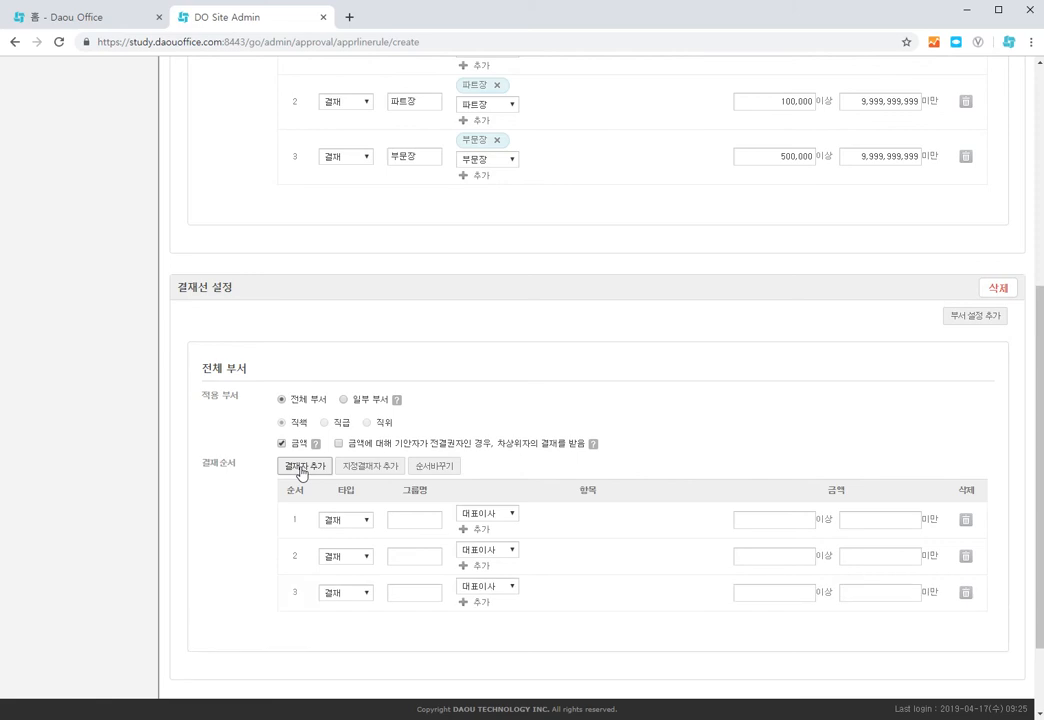
Name the first approver row's group 팀장 in the second section and add the 팀장 position as its item
{"action": "left_click", "coordinate": [419, 520]}
{"action": "type", "text": "ㅌㅣㅁㅈㅏㅇ"}
{"action": "left_click", "coordinate": [506, 515]}
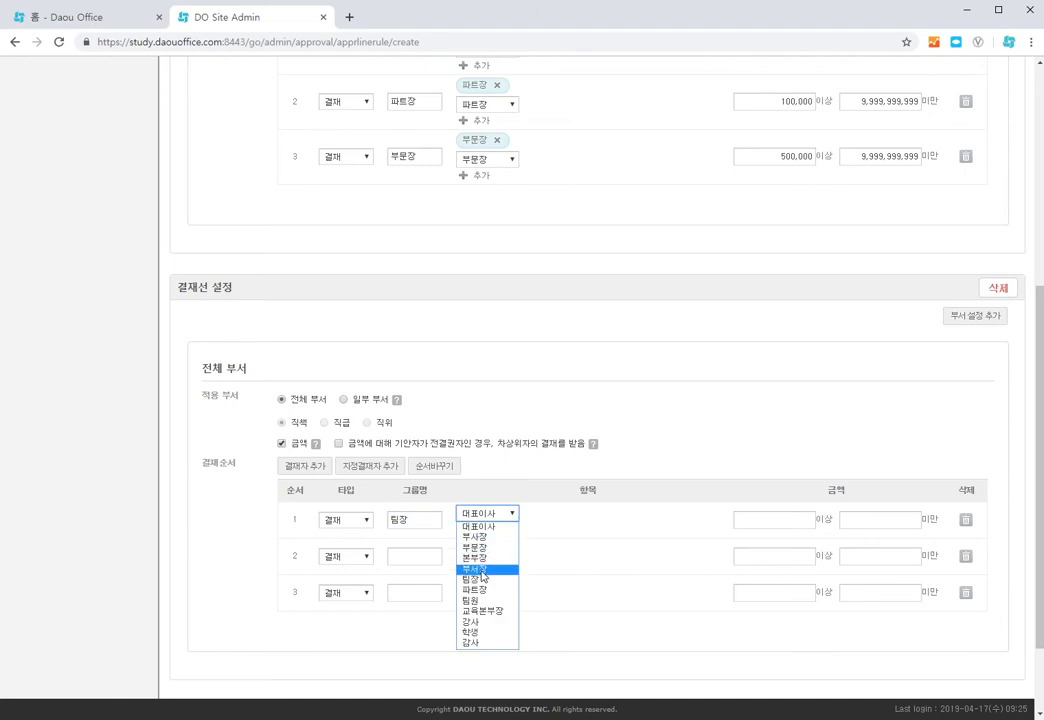
{"action": "left_click", "coordinate": [482, 577]}
{"action": "left_click", "coordinate": [483, 532]}
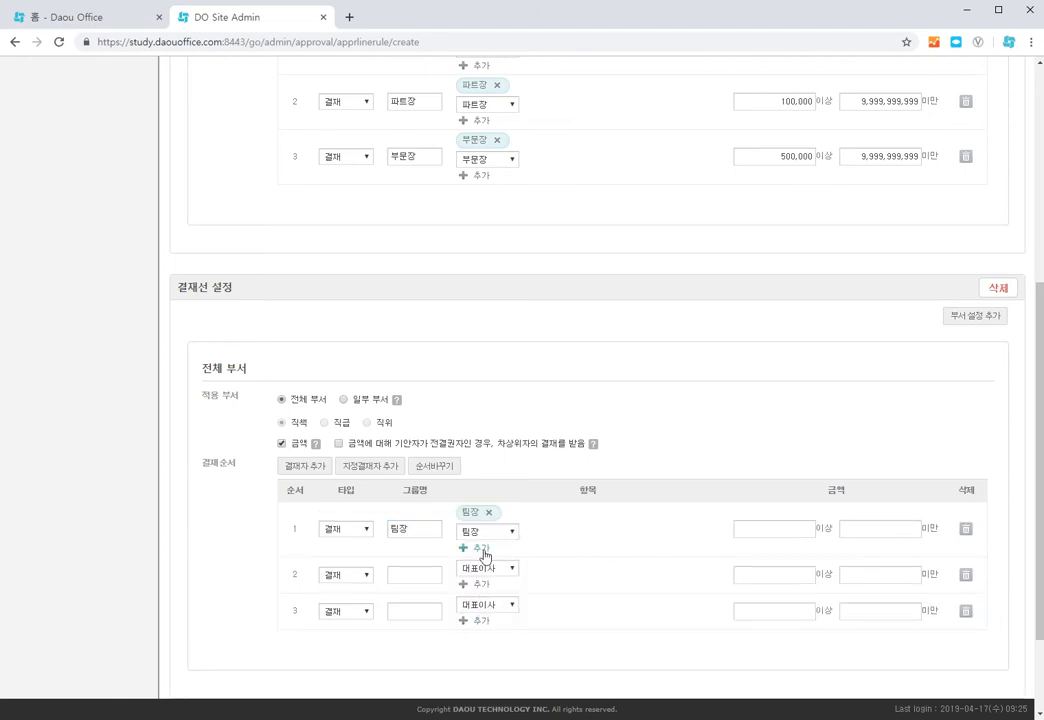
Name the second approver row's group 파트장 in the second section and add the 파트장 position as its item
{"action": "left_click", "coordinate": [430, 576]}
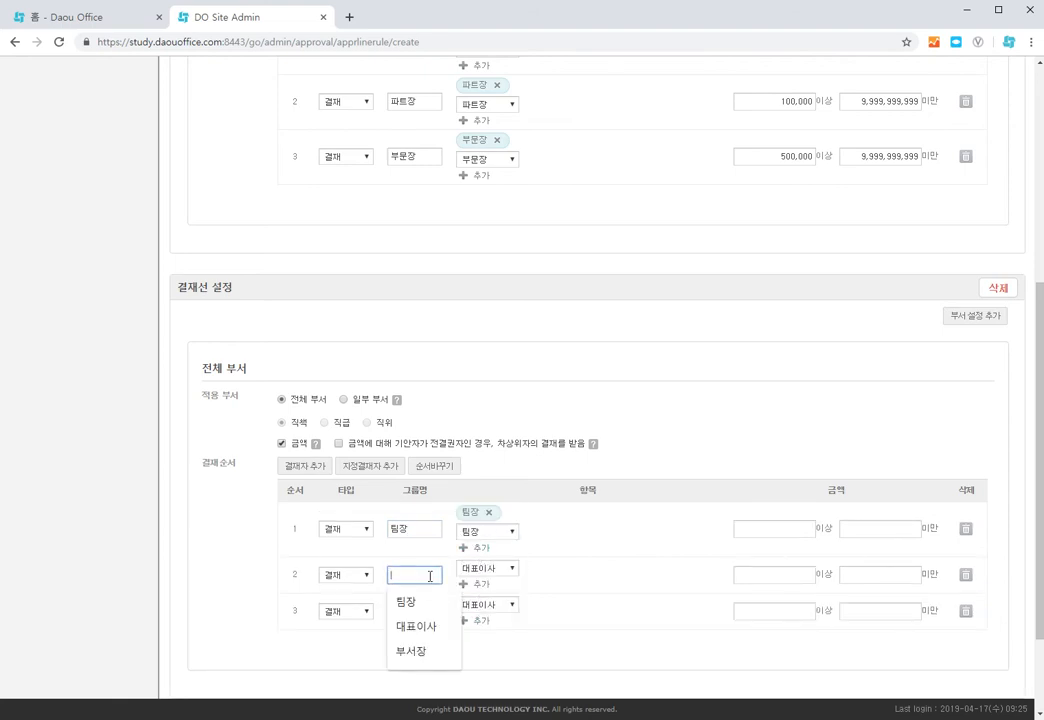
{"action": "type", "text": "파트장"}
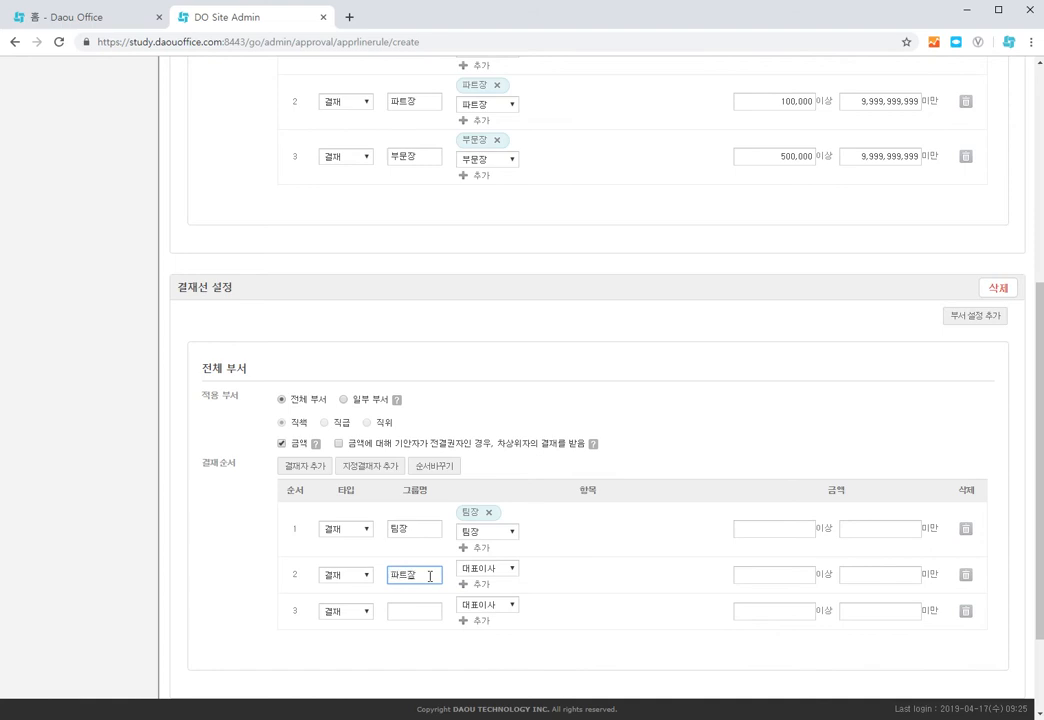
{"action": "left_click", "coordinate": [508, 570]}
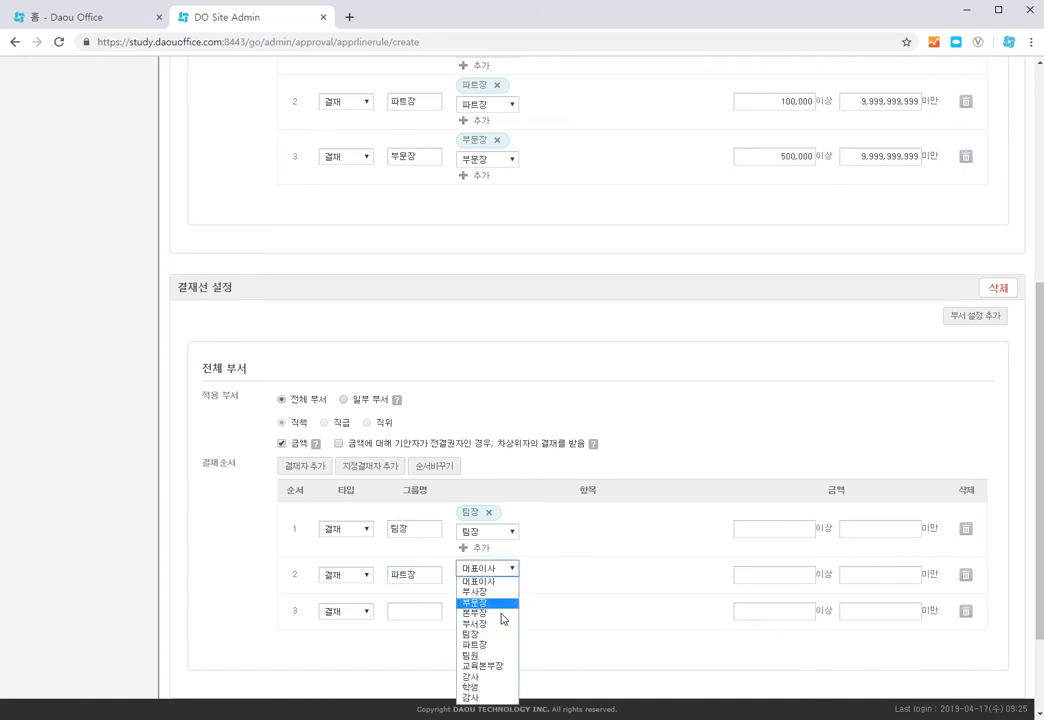
{"action": "left_click", "coordinate": [491, 646]}
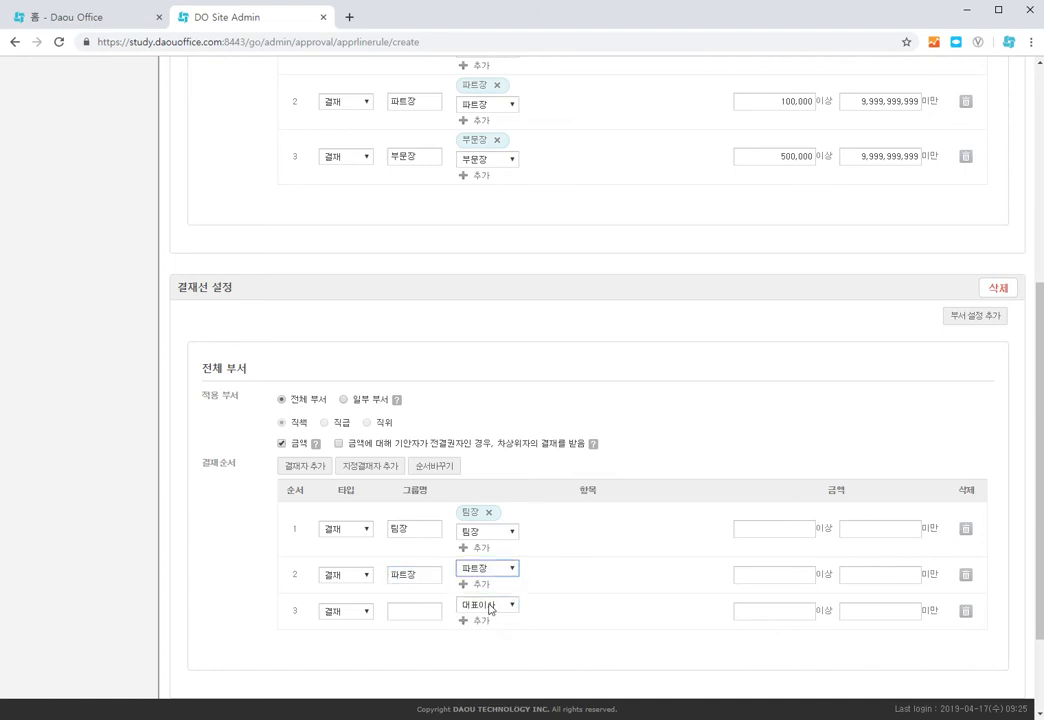
{"action": "left_click", "coordinate": [480, 589]}
Name the third approver row's group 부문장 in the second section and add the 부문장 position as its item
{"action": "left_click", "coordinate": [415, 629]}
{"action": "type", "text": "ㅂ"}
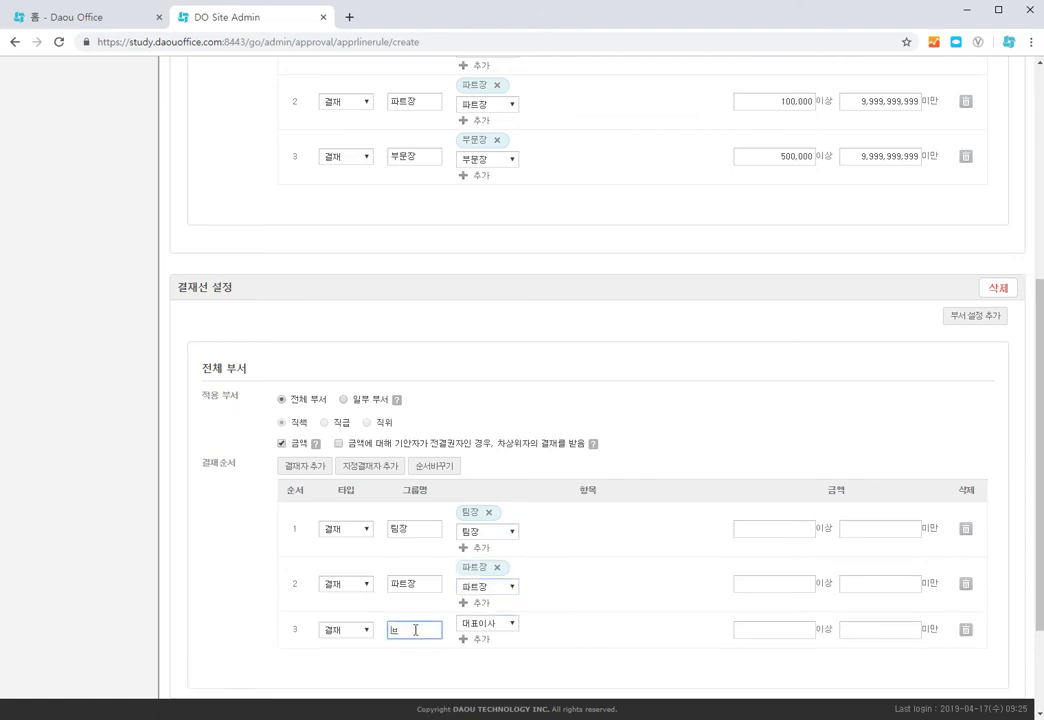
{"action": "type", "text": "문ㅈㅏㅇ"}
{"action": "left_click", "coordinate": [487, 623]}
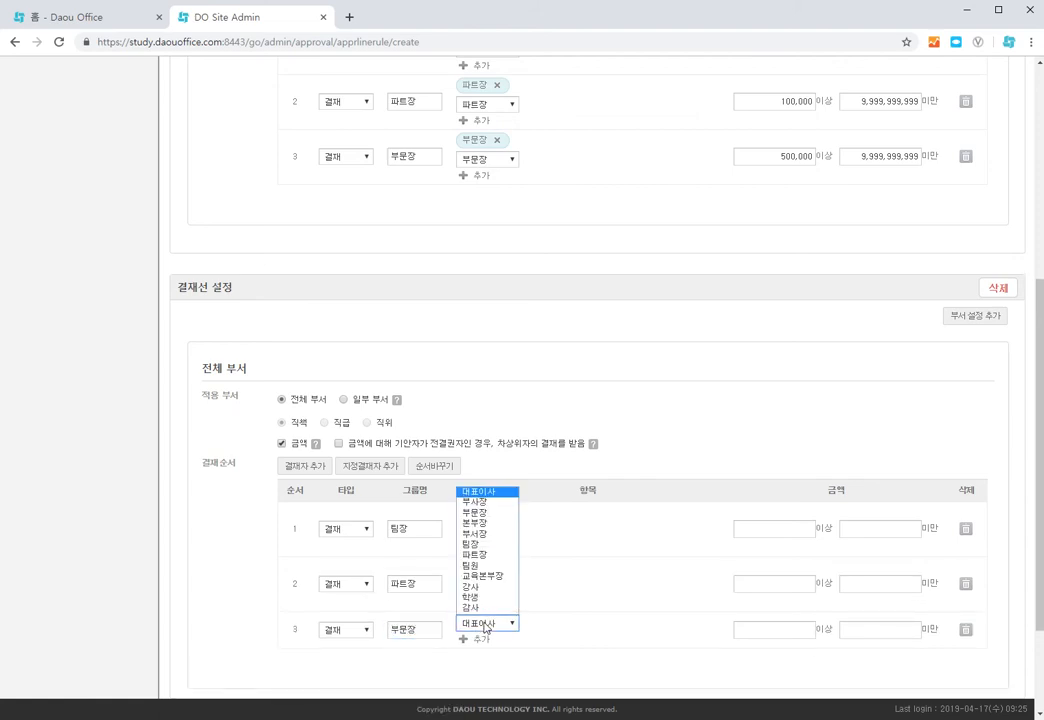
{"action": "left_click", "coordinate": [478, 512]}
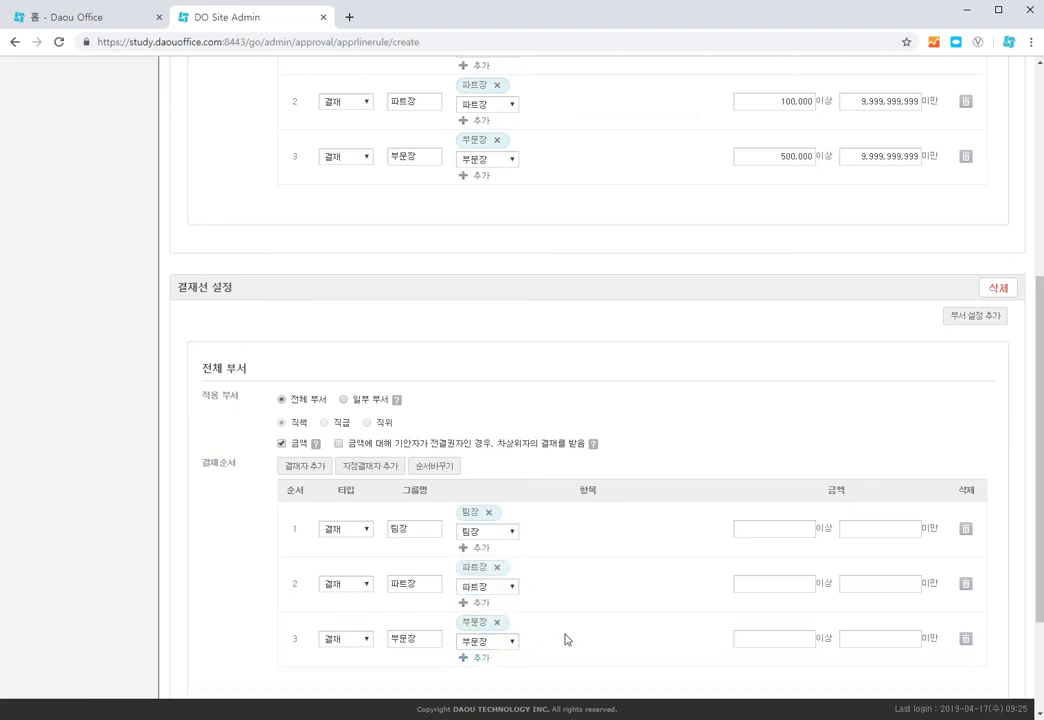
Set the second section's 팀장 row amount range from 0 to under 9,999,999,999
{"action": "scroll", "coordinate": [576, 615], "scroll_direction": "down", "scroll_amount": 1}
{"action": "left_click", "coordinate": [812, 458]}
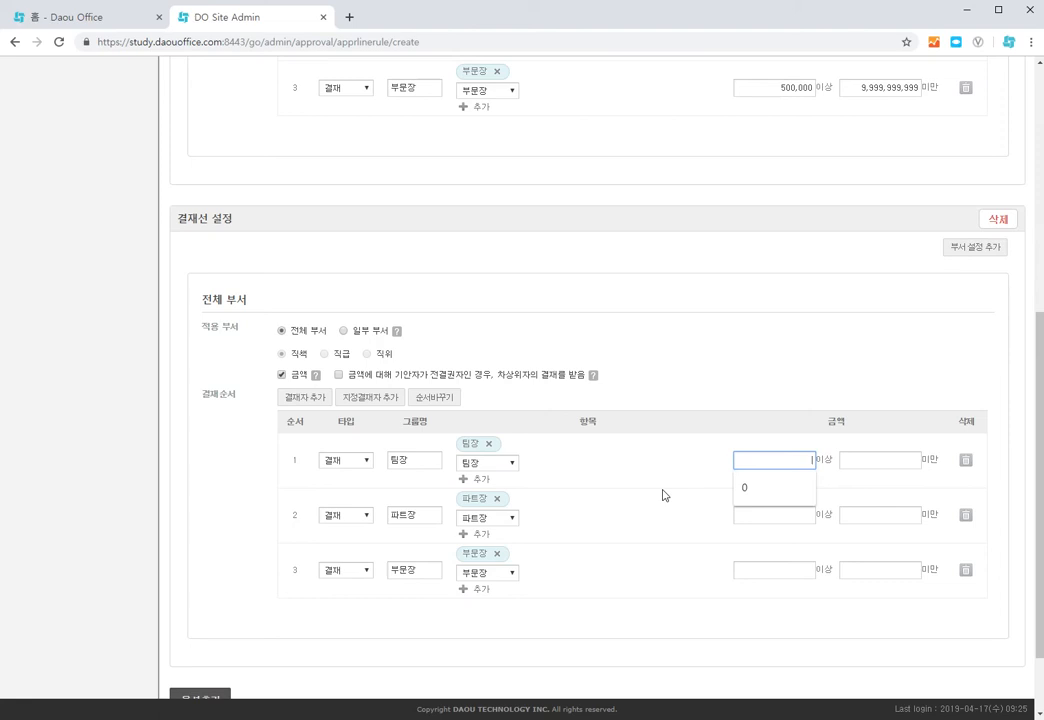
{"action": "type", "text": "0"}
{"action": "left_click", "coordinate": [906, 459]}
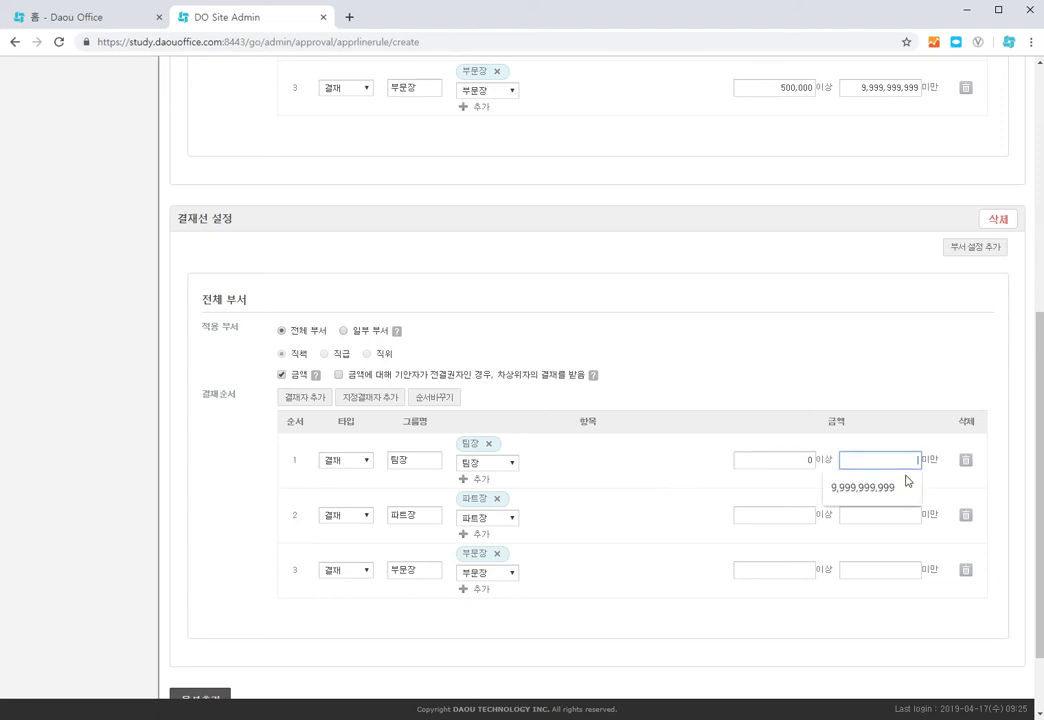
{"action": "left_click", "coordinate": [900, 488]}
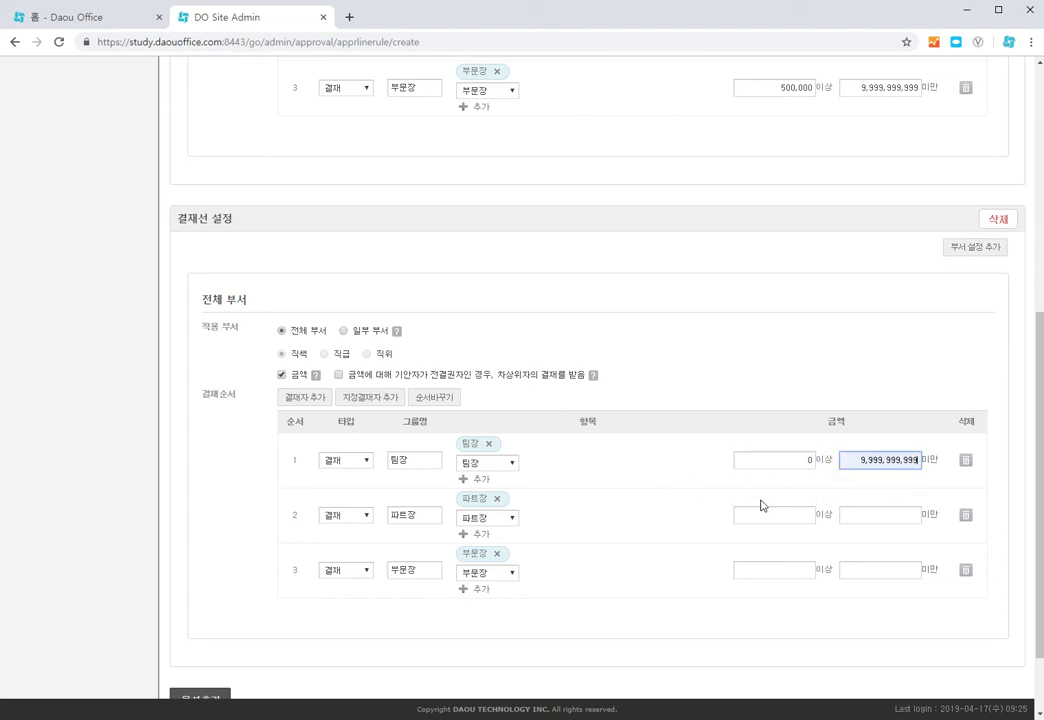
In the second section, set the 파트장 row's range from 500,000 and the 부문장 row's from 1,000,000, both to under 9,999,999,999
{"action": "left_click", "coordinate": [795, 516]}
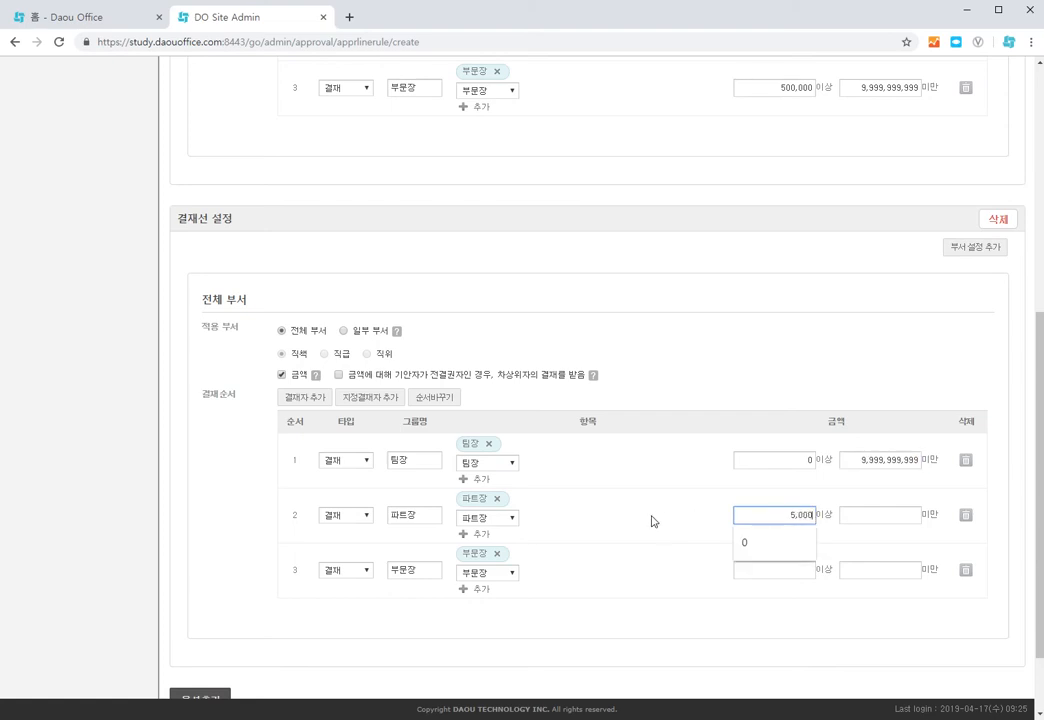
{"action": "left_click", "coordinate": [895, 515]}
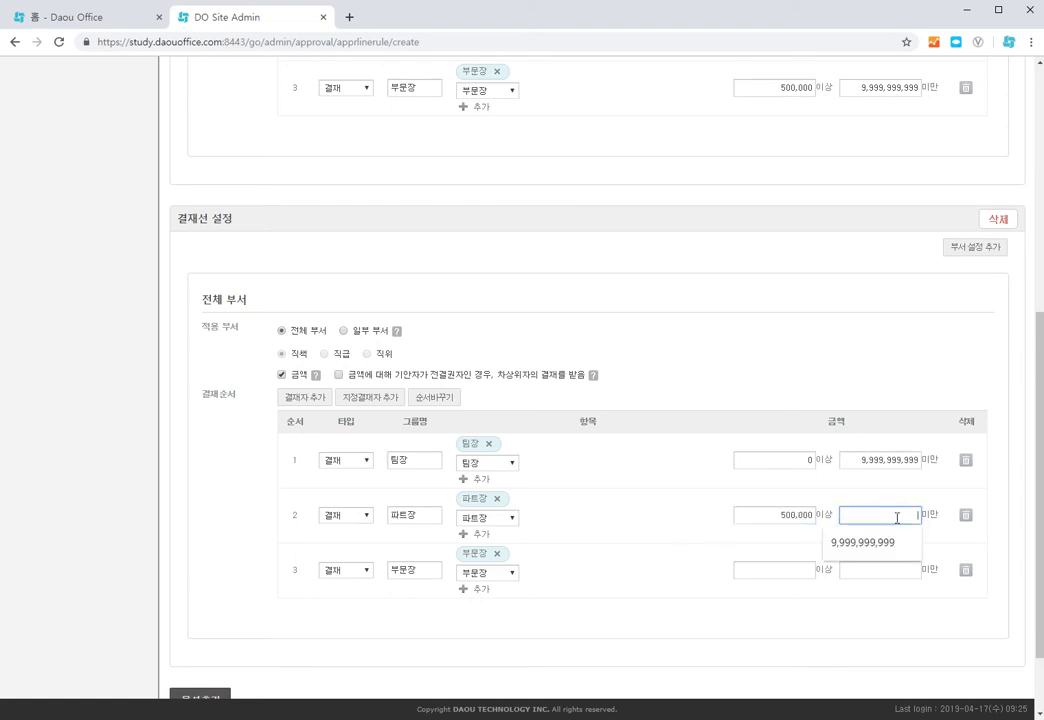
{"action": "left_click", "coordinate": [793, 569]}
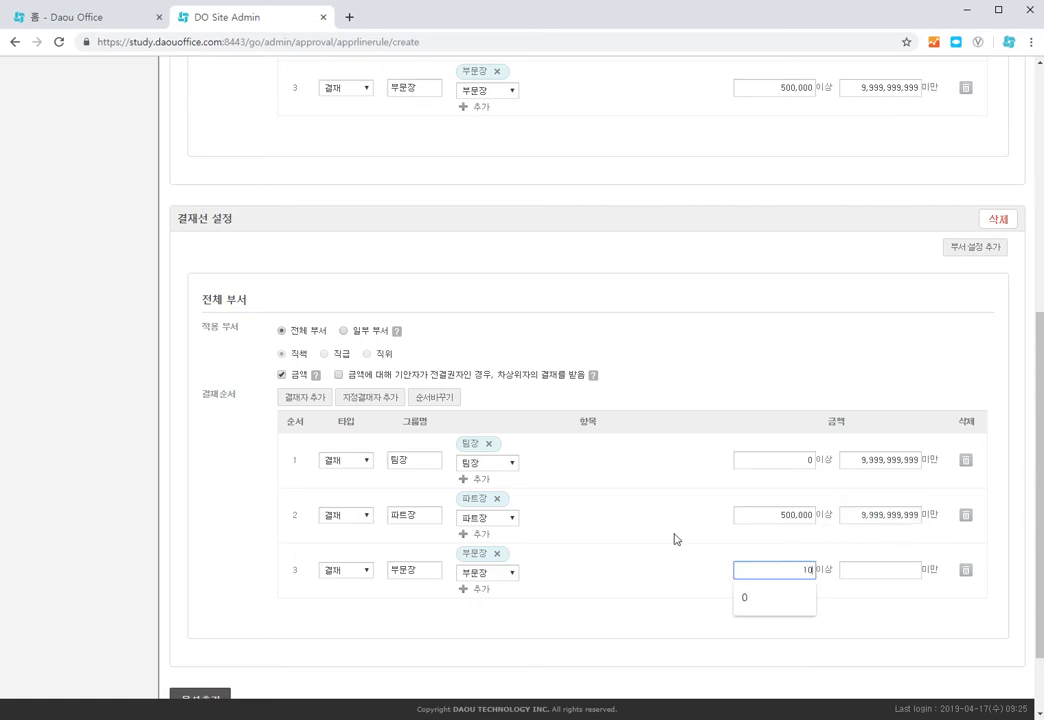
{"action": "type", "text": "1000000"}
{"action": "left_click", "coordinate": [893, 570]}
{"action": "left_click", "coordinate": [900, 602]}
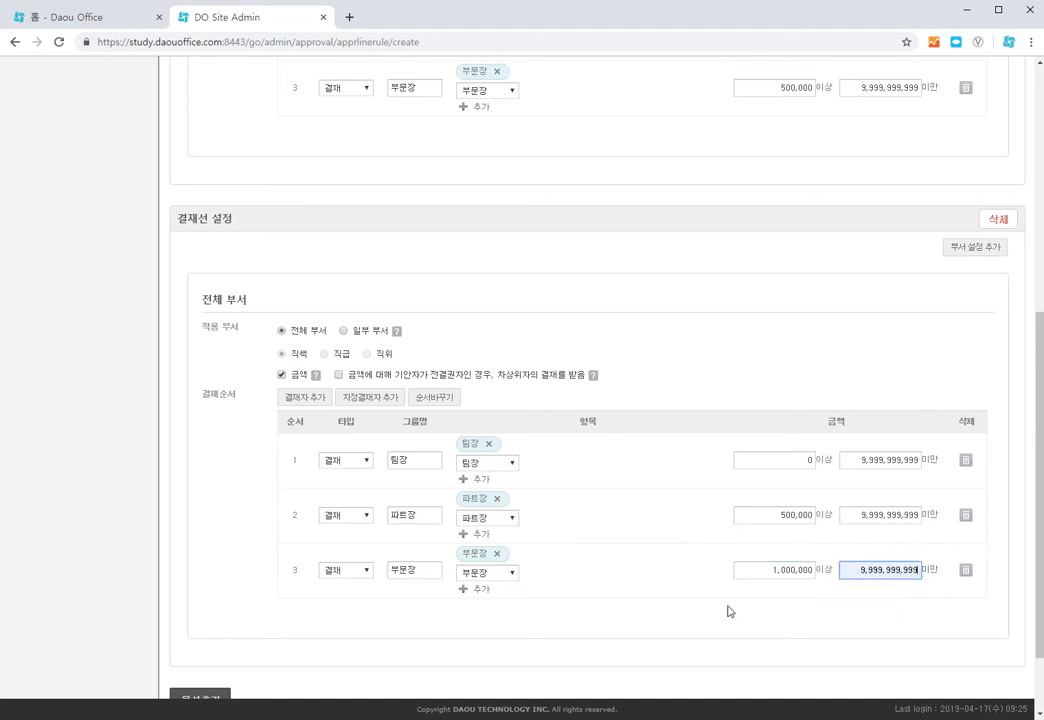
{"action": "left_click", "coordinate": [727, 611]}
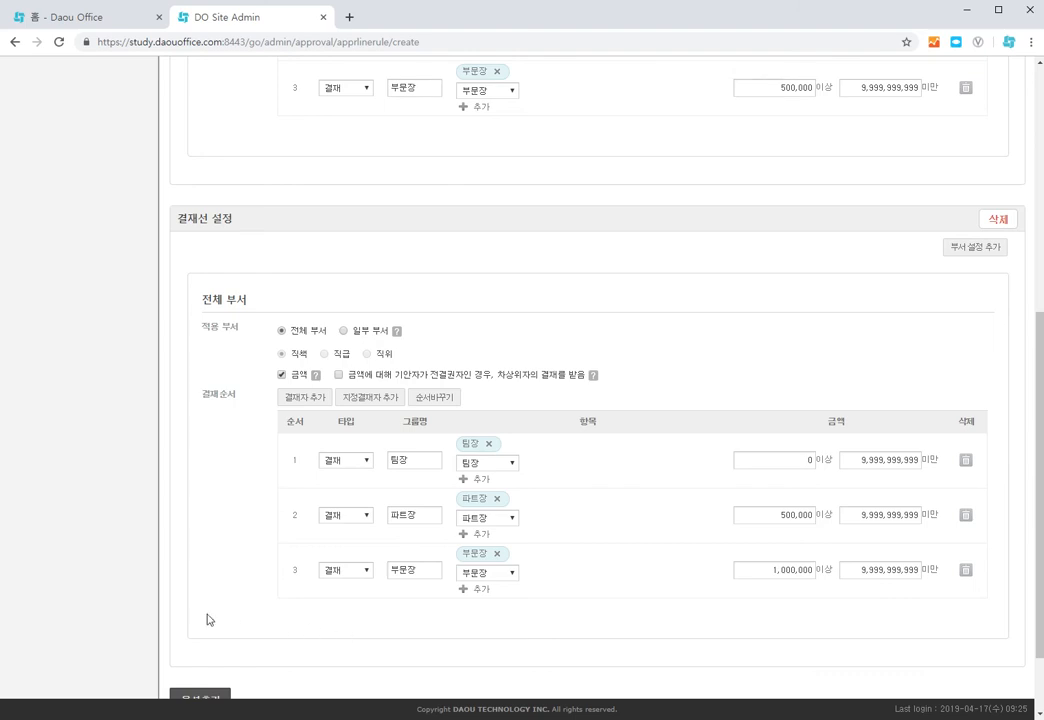
Review both approval line sections, save the automatic approval line and return to the automatic approval line list
{"action": "scroll", "coordinate": [175, 590], "scroll_direction": "up", "scroll_amount": 2}
{"action": "scroll", "coordinate": [182, 578], "scroll_direction": "up", "scroll_amount": 3}
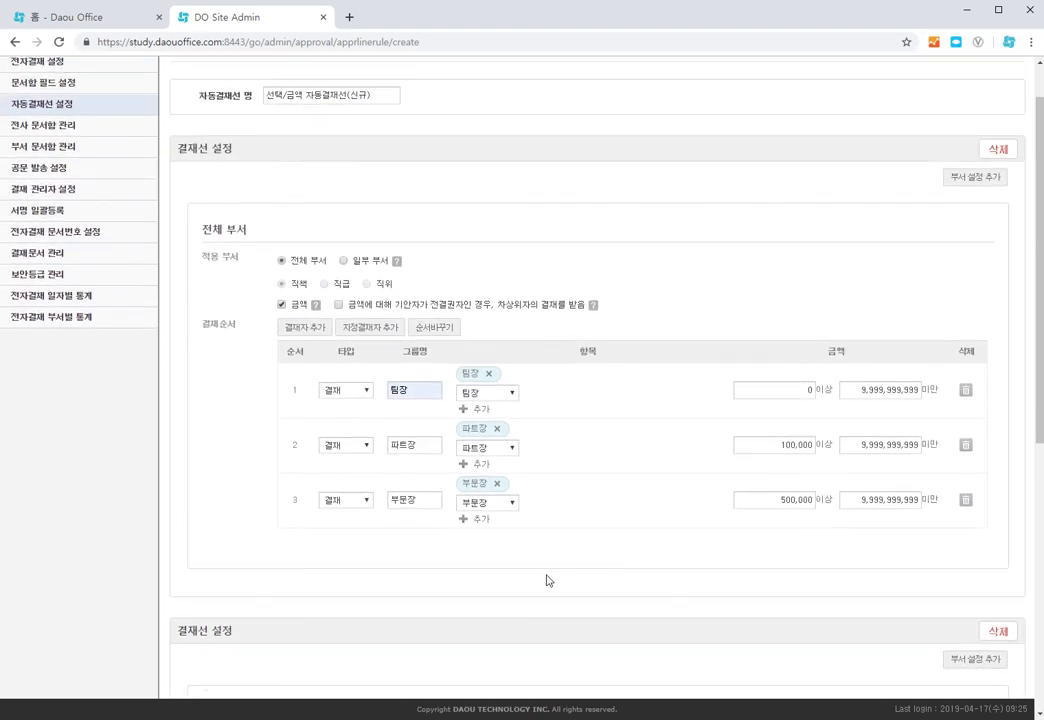
{"action": "scroll", "coordinate": [543, 527], "scroll_direction": "down", "scroll_amount": 3}
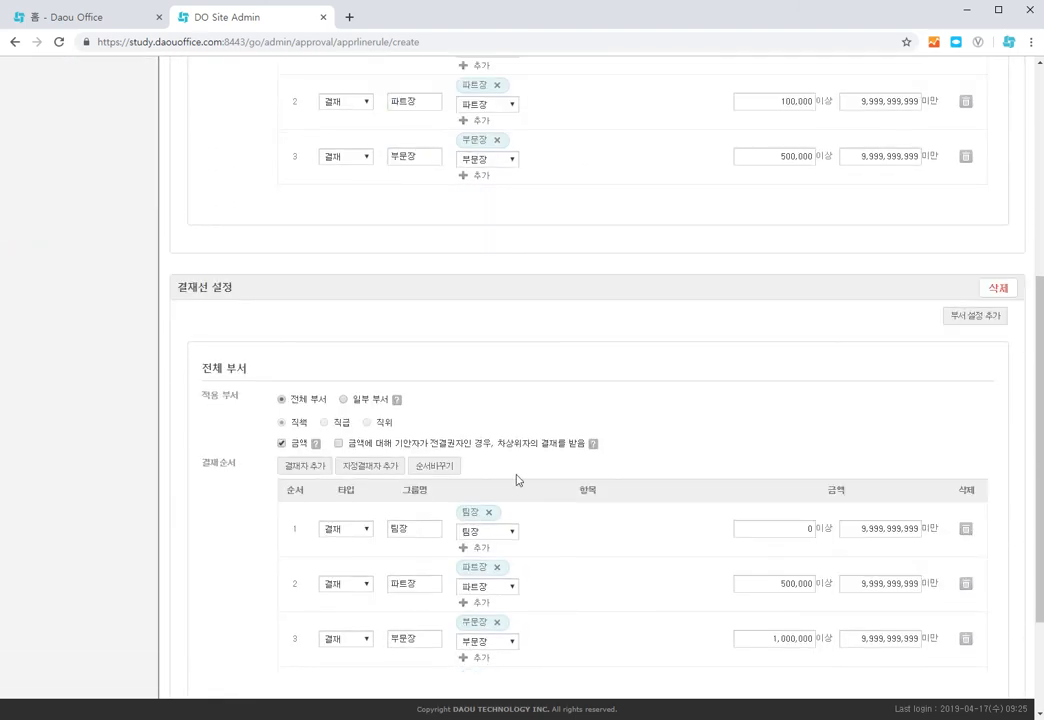
{"action": "scroll", "coordinate": [505, 600], "scroll_direction": "down", "scroll_amount": 1}
{"action": "scroll", "coordinate": [509, 646], "scroll_direction": "down", "scroll_amount": 1}
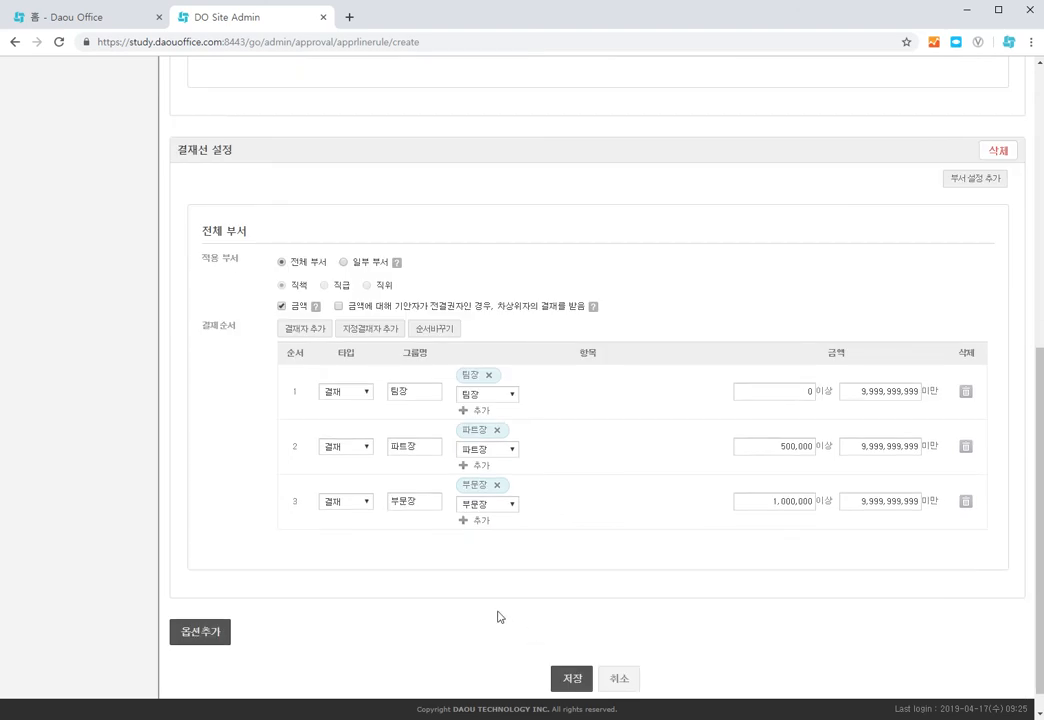
{"action": "left_click", "coordinate": [573, 680]}
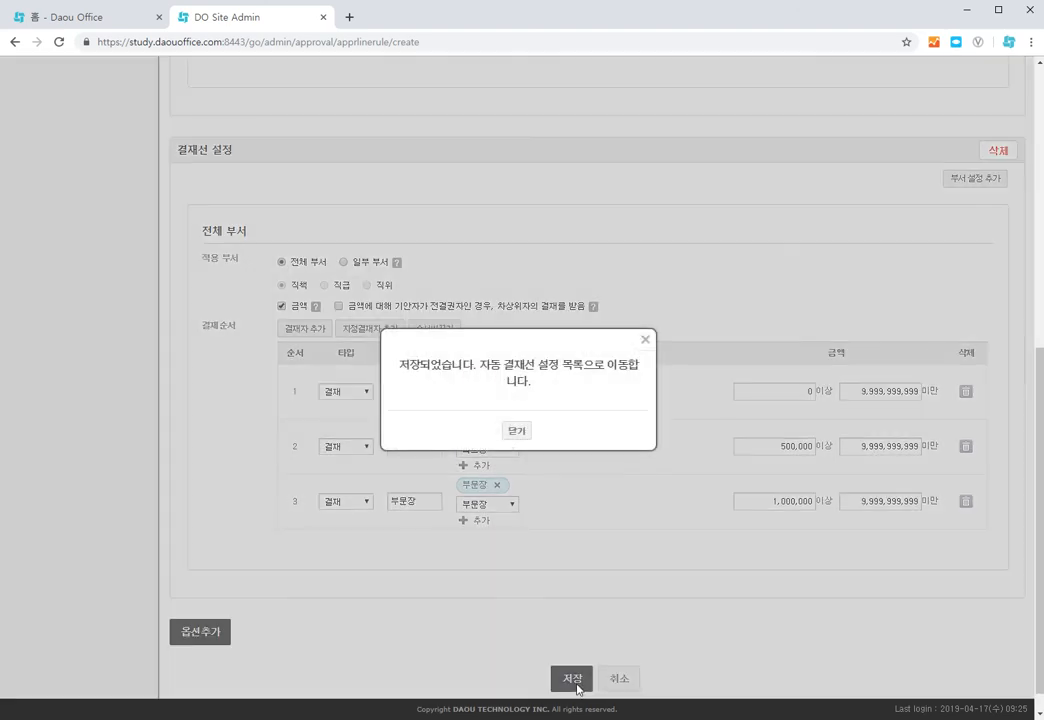
{"action": "left_click", "coordinate": [517, 431]}
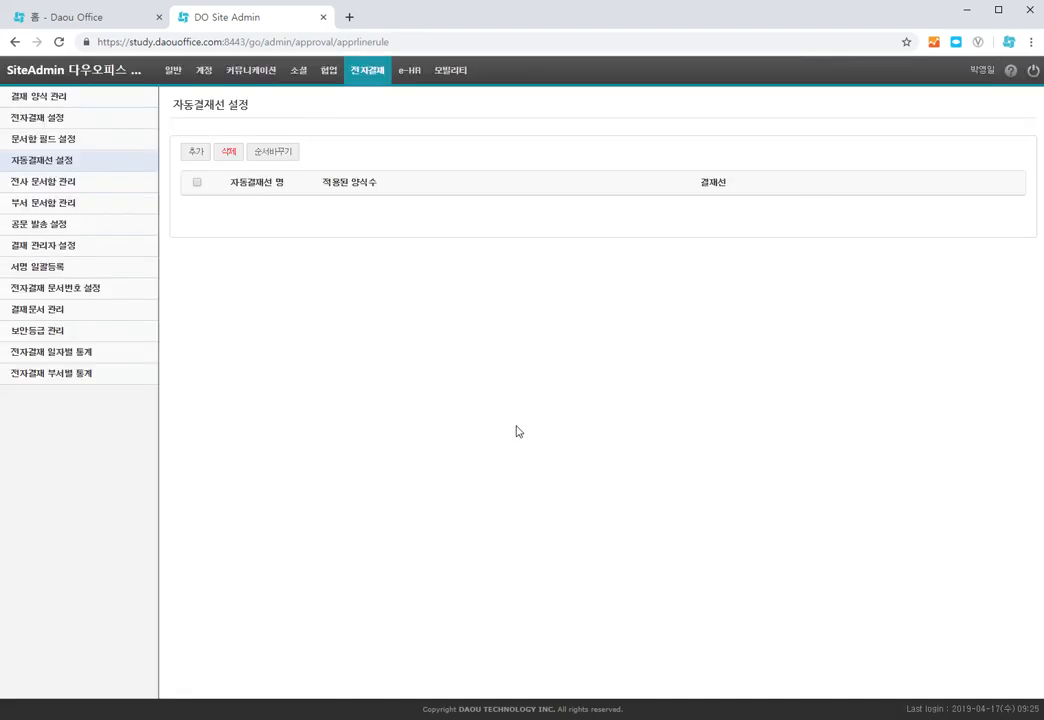